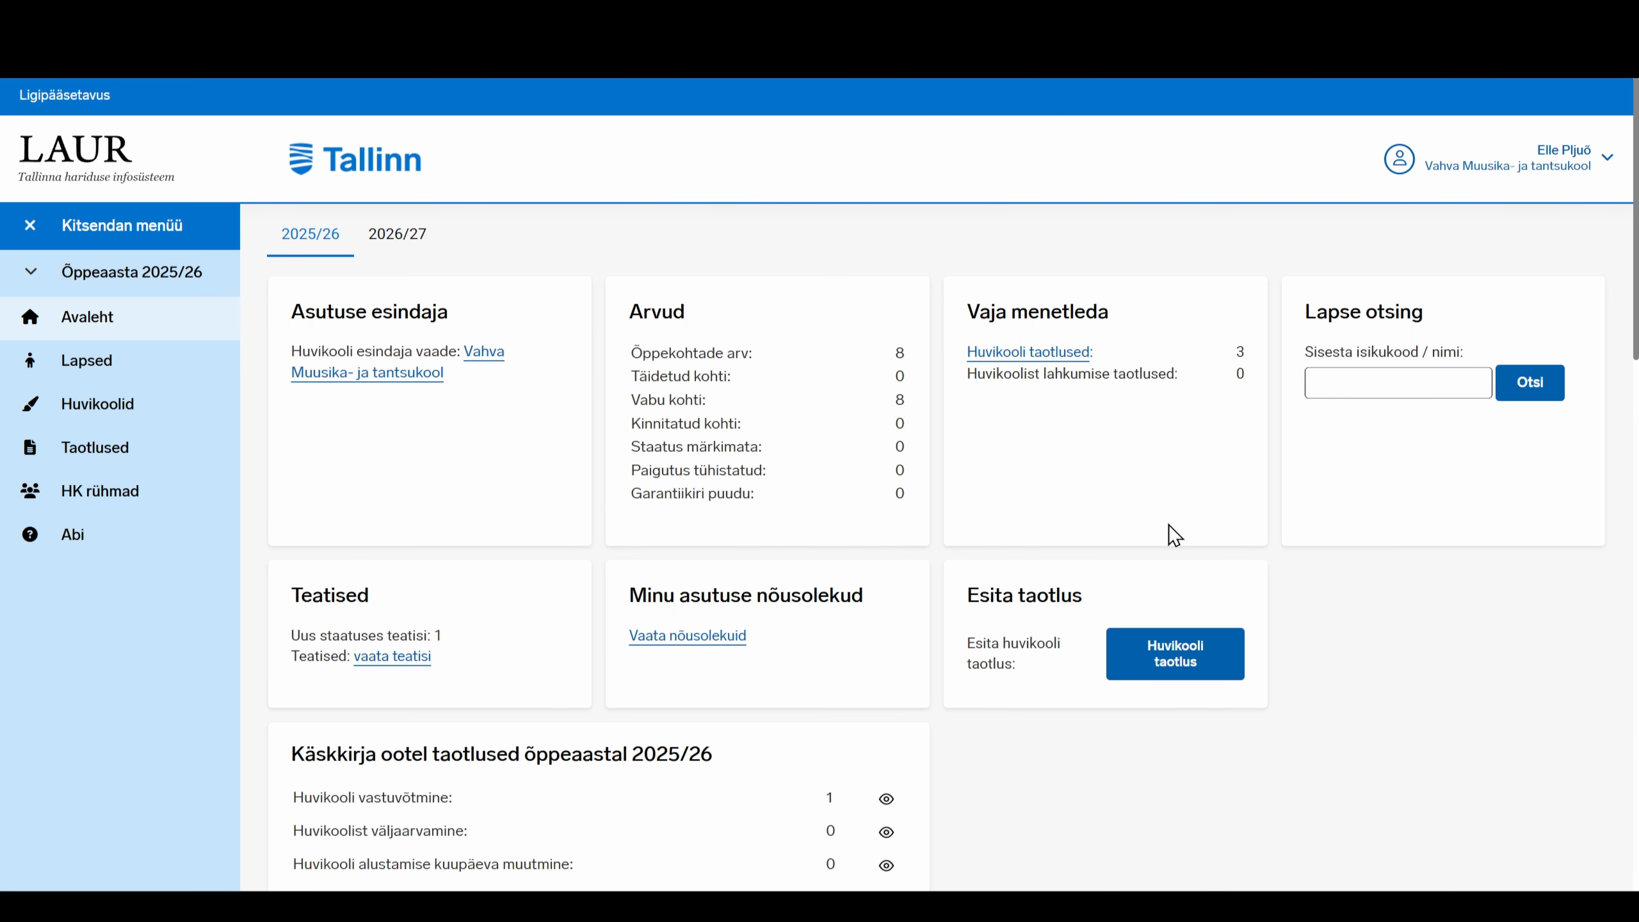
# Open the Lisa form from Vahva Muusika- ja tantsukool's Õpetajad (töösuhted) list
pyautogui.click(1395, 148)
pyautogui.click(489, 355)
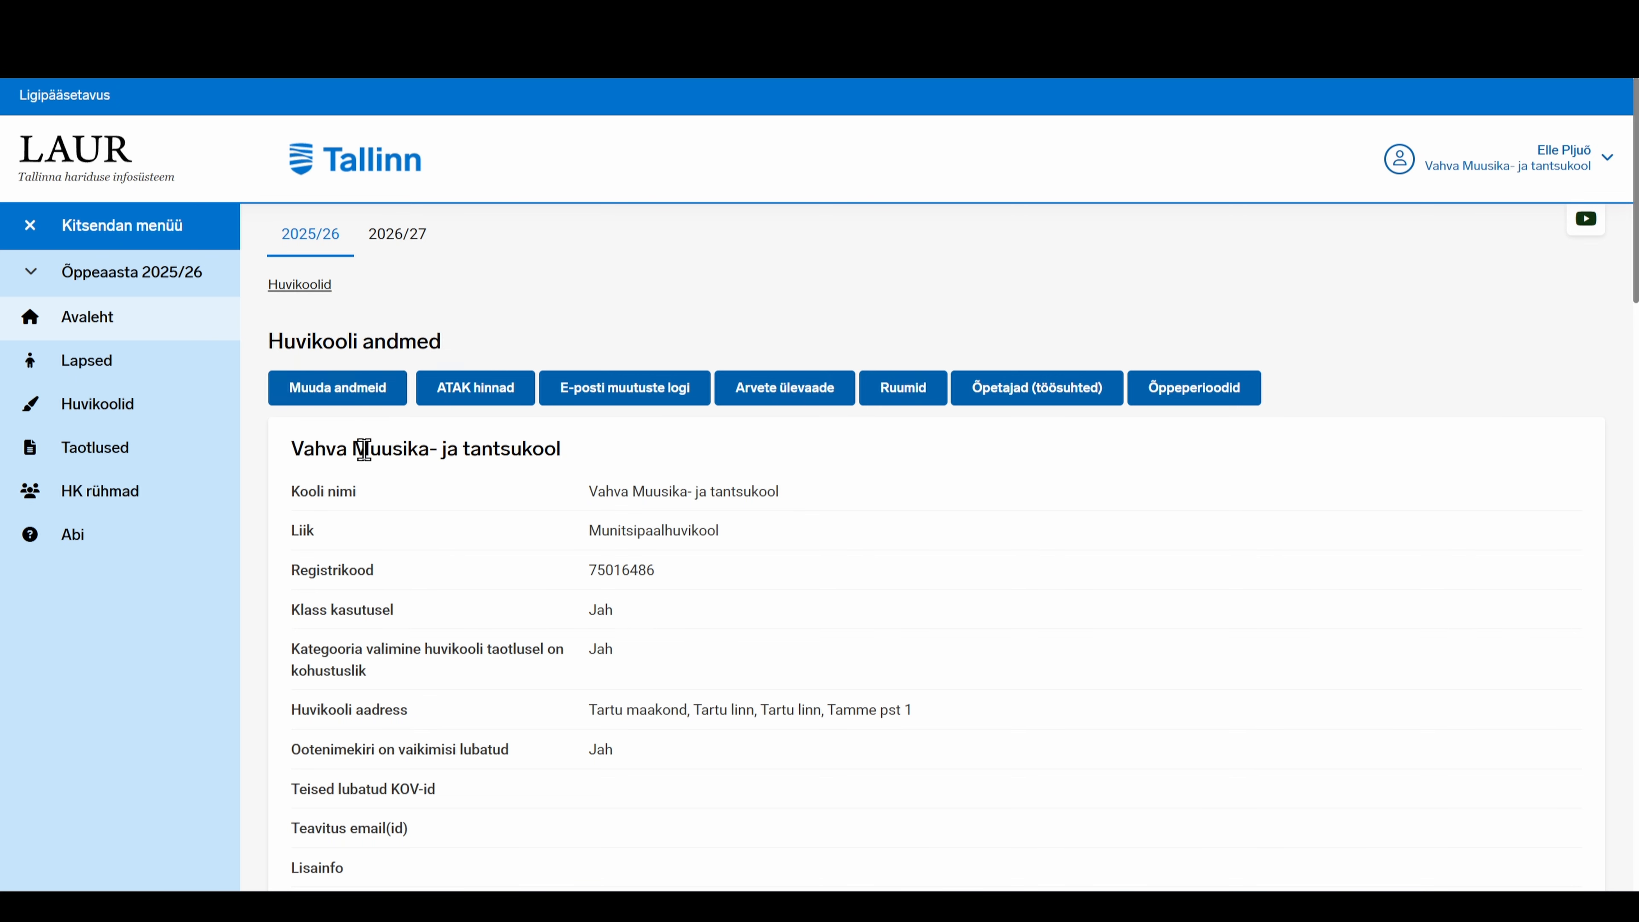
pyautogui.click(1028, 399)
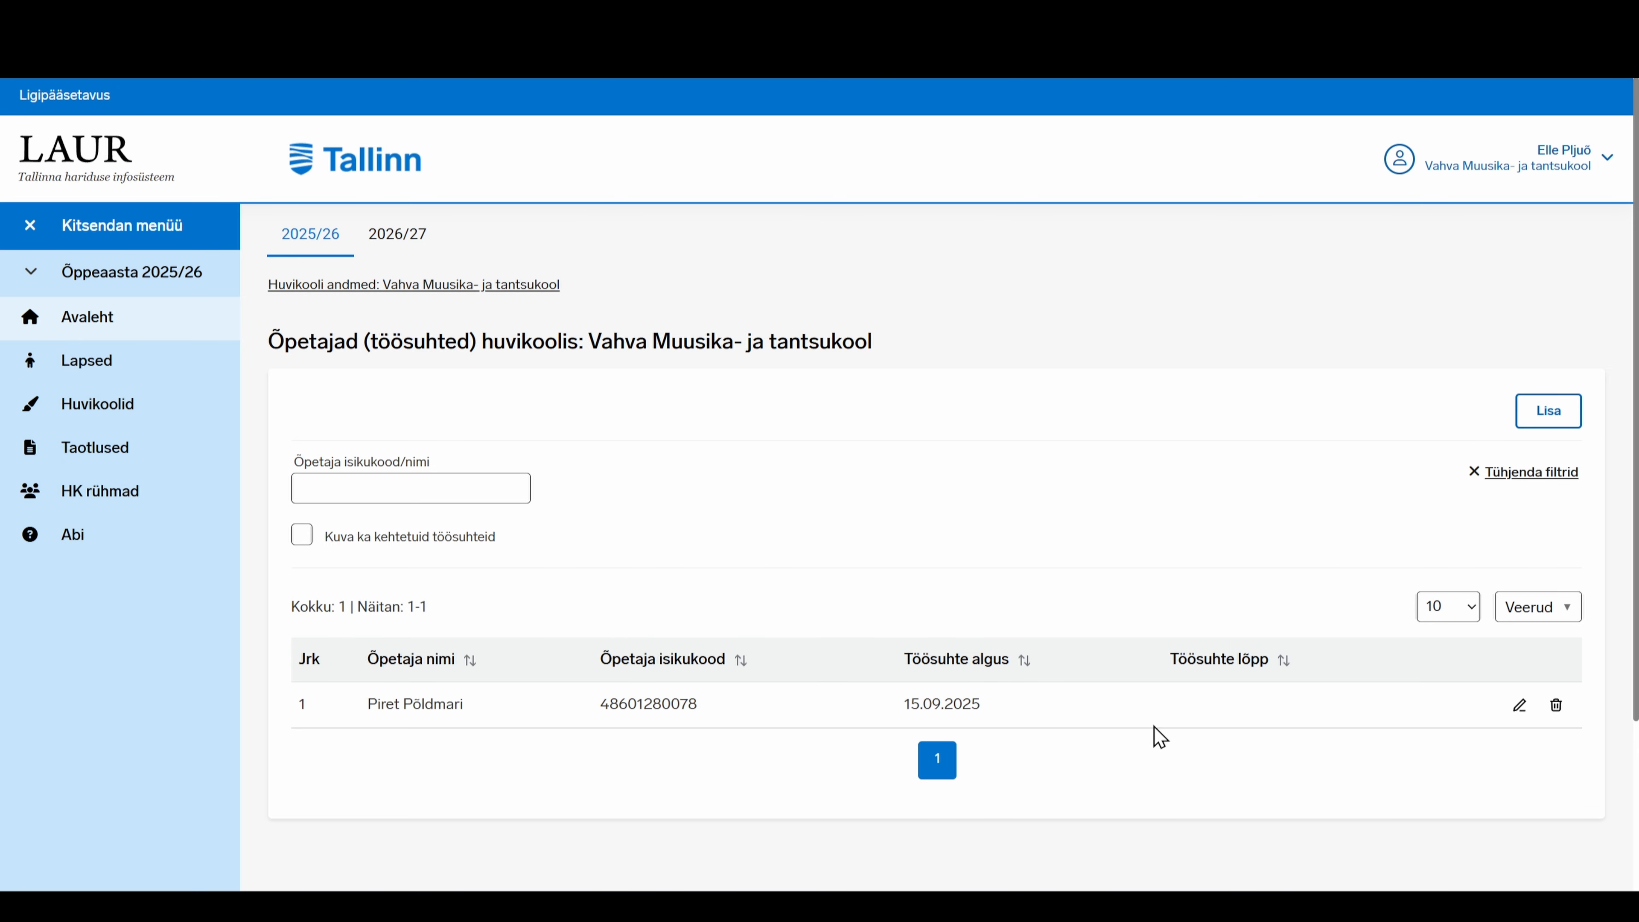
pyautogui.click(1556, 418)
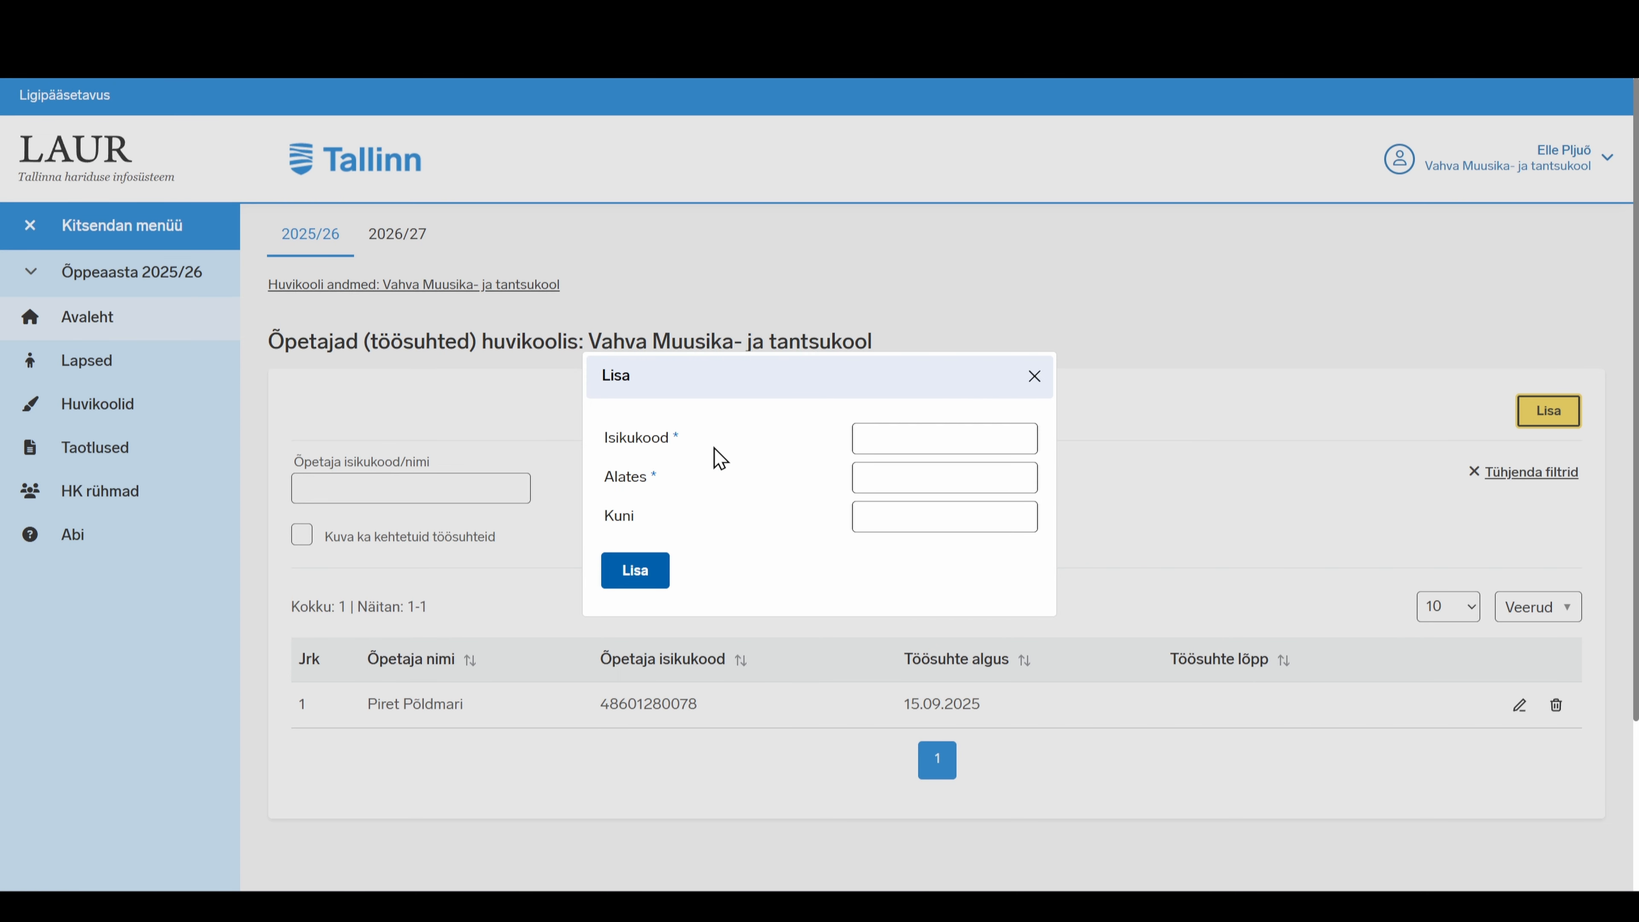
# Enter the new teacher's personal ID code in the Isikukood field
pyautogui.click(879, 479)
pyautogui.click(906, 434)
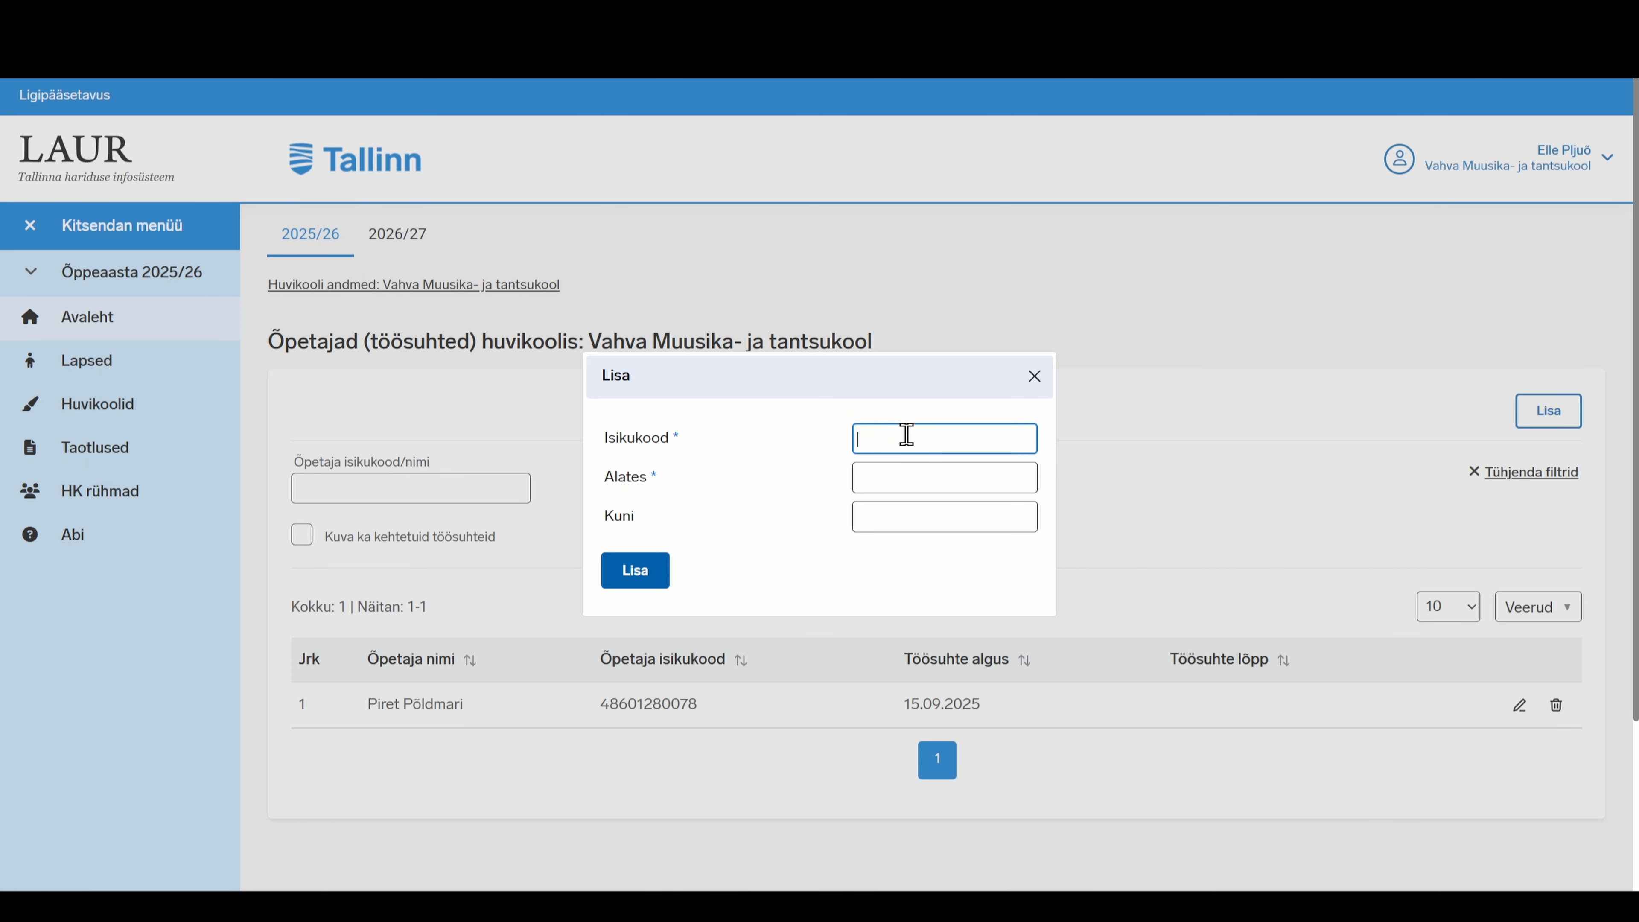
# Set Alates to 19.09.2025 and Kuni to 30.09.2025, then add the employment
pyautogui.click(880, 481)
pyautogui.click(889, 487)
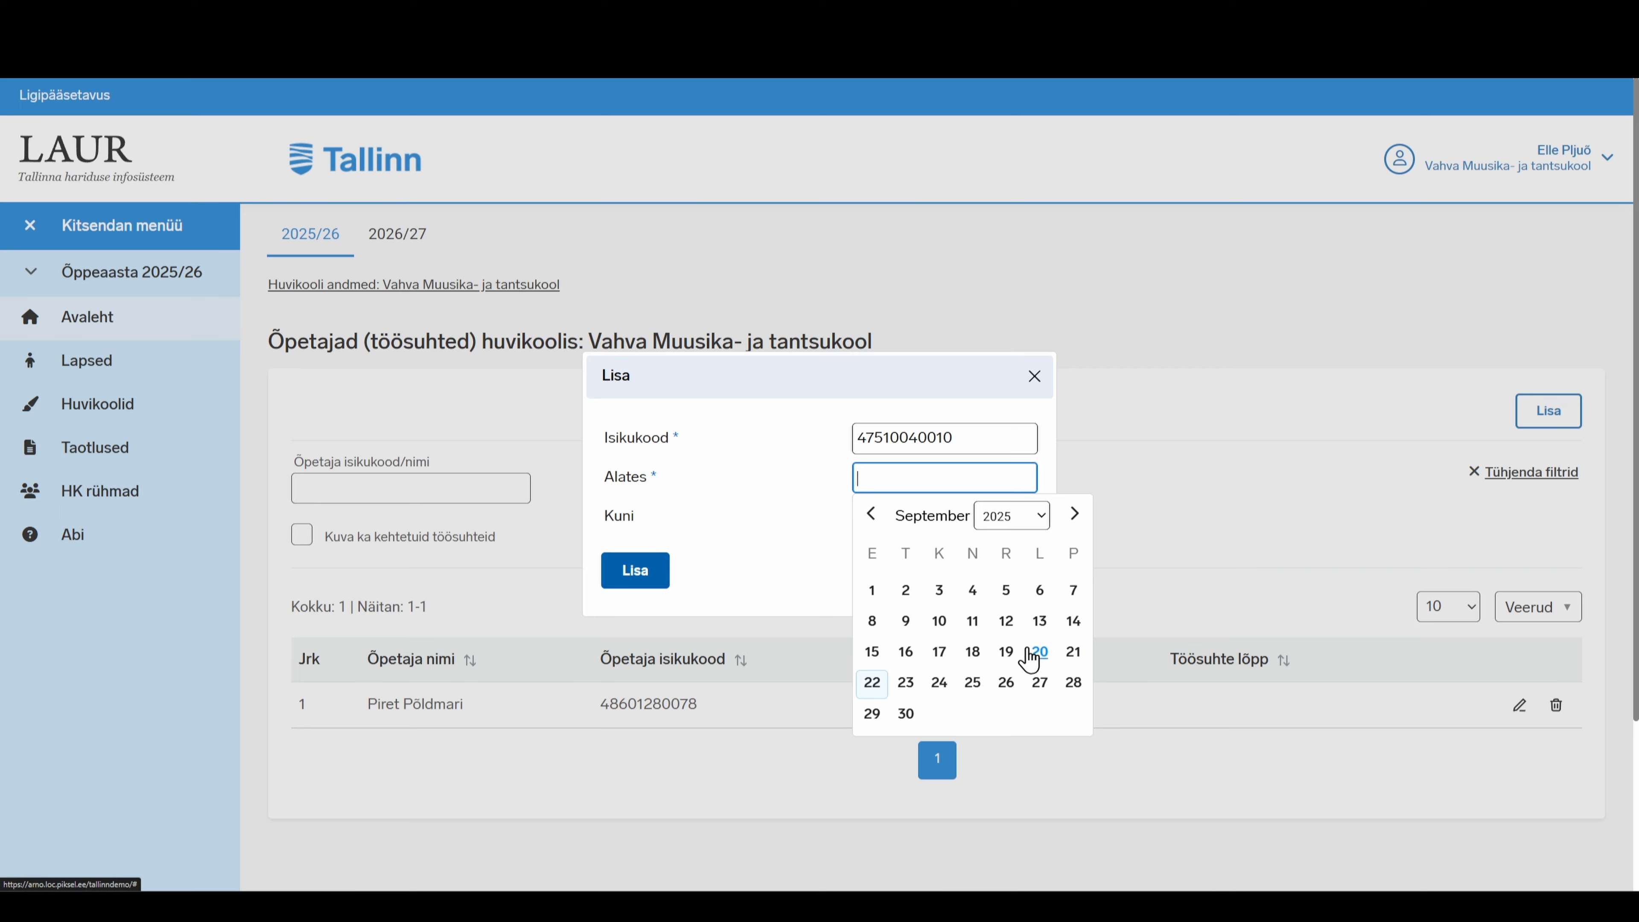
pyautogui.click(1007, 653)
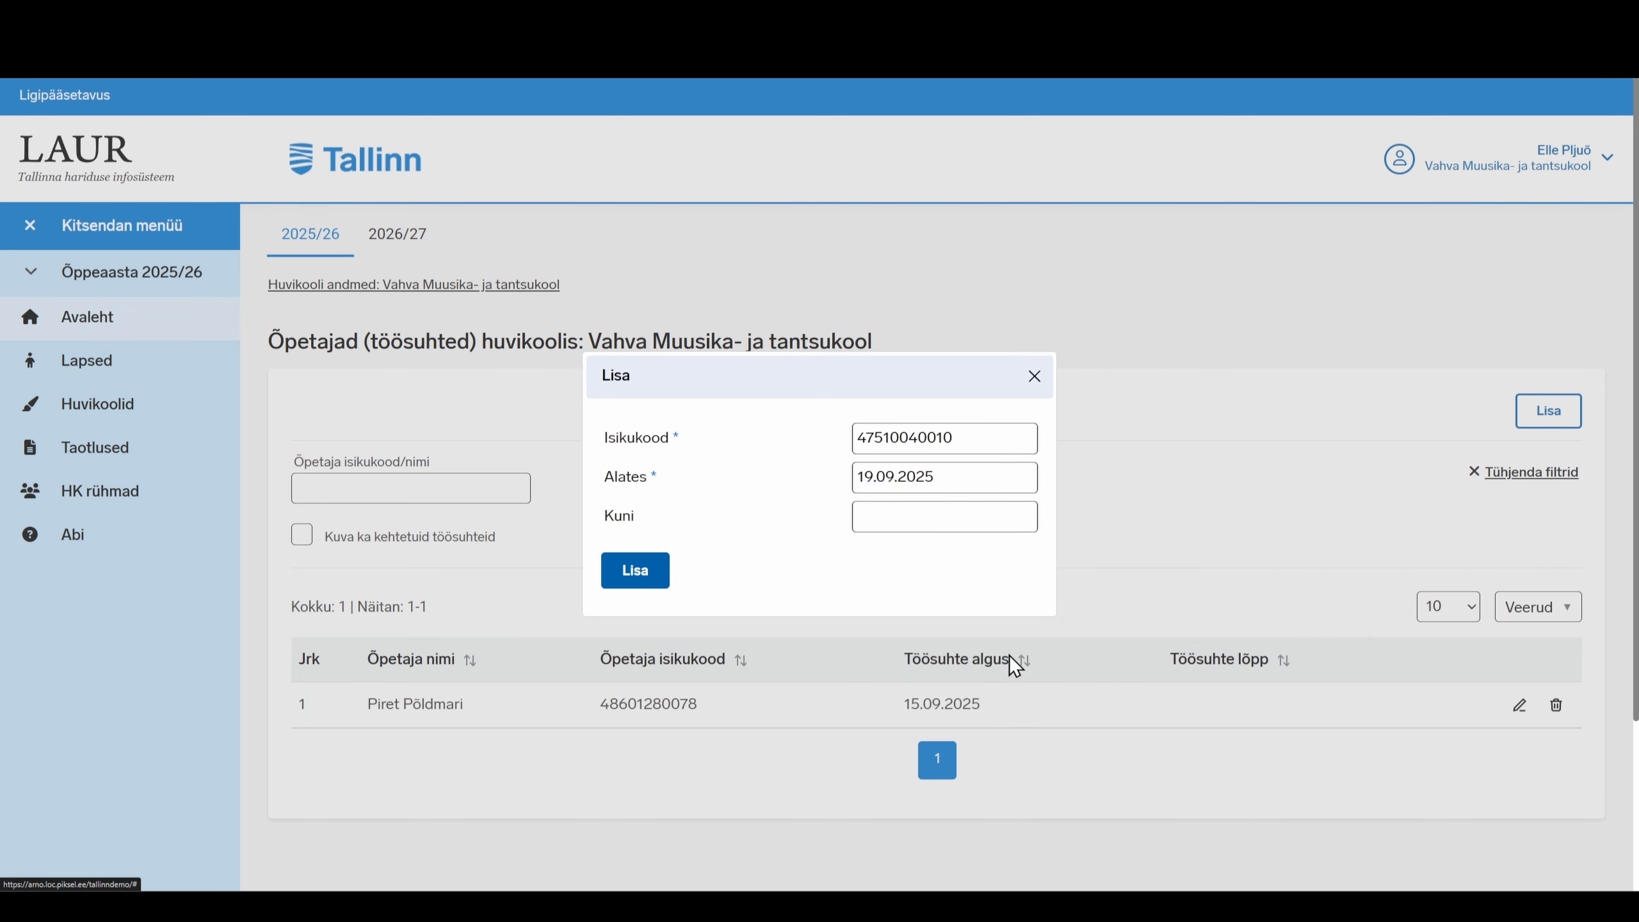
pyautogui.click(872, 481)
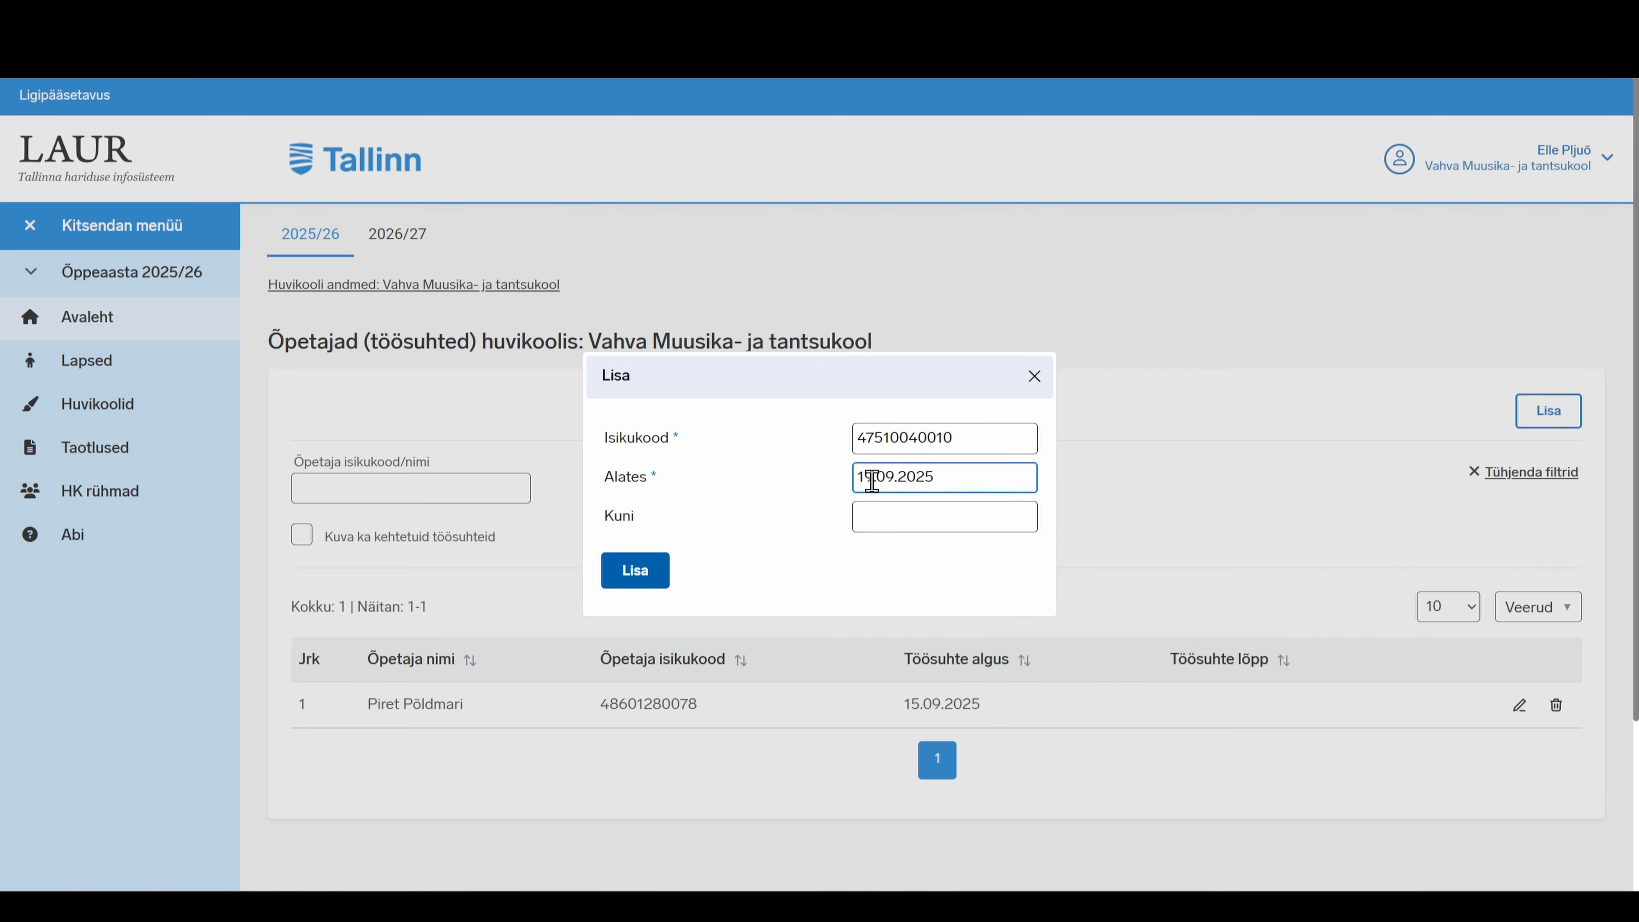
pyautogui.click(683, 501)
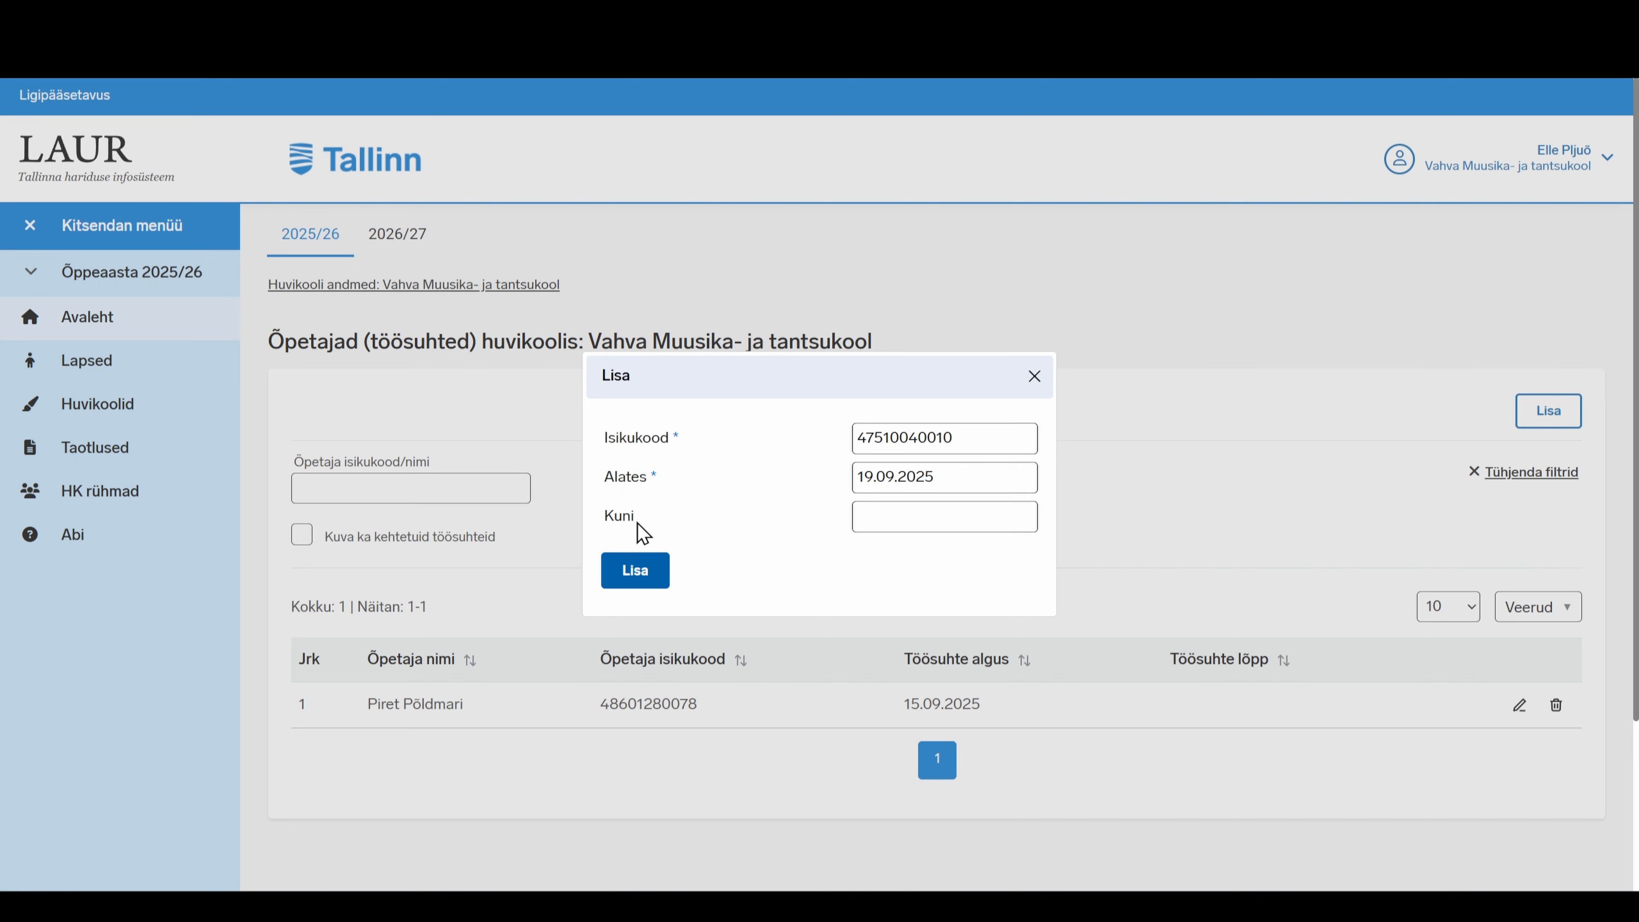
pyautogui.click(884, 516)
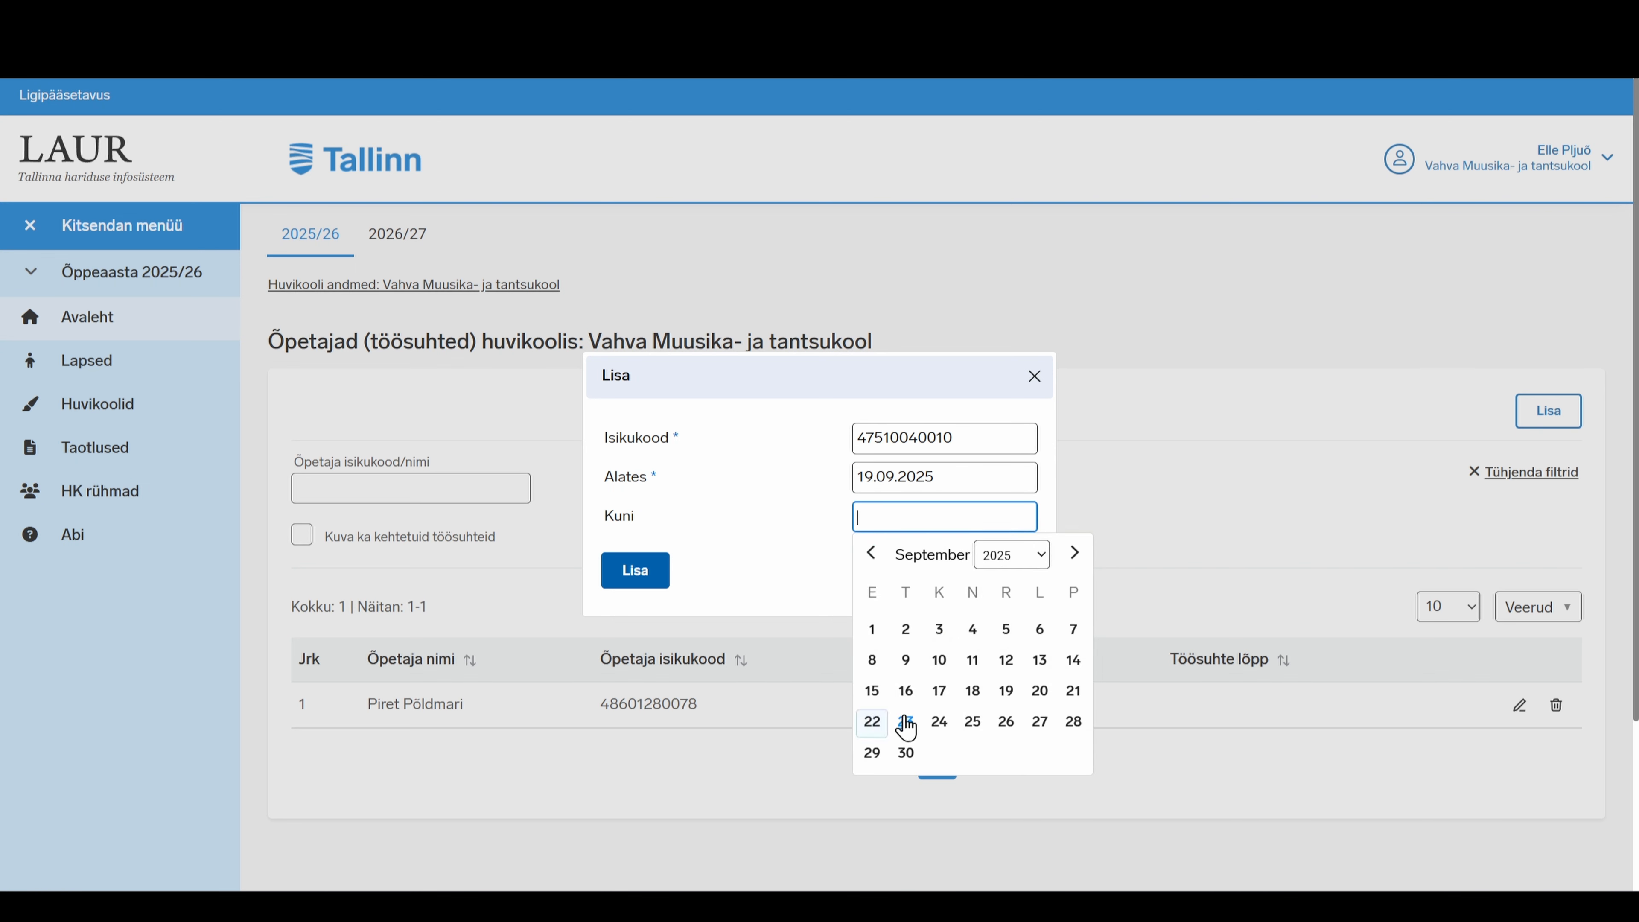
pyautogui.click(901, 752)
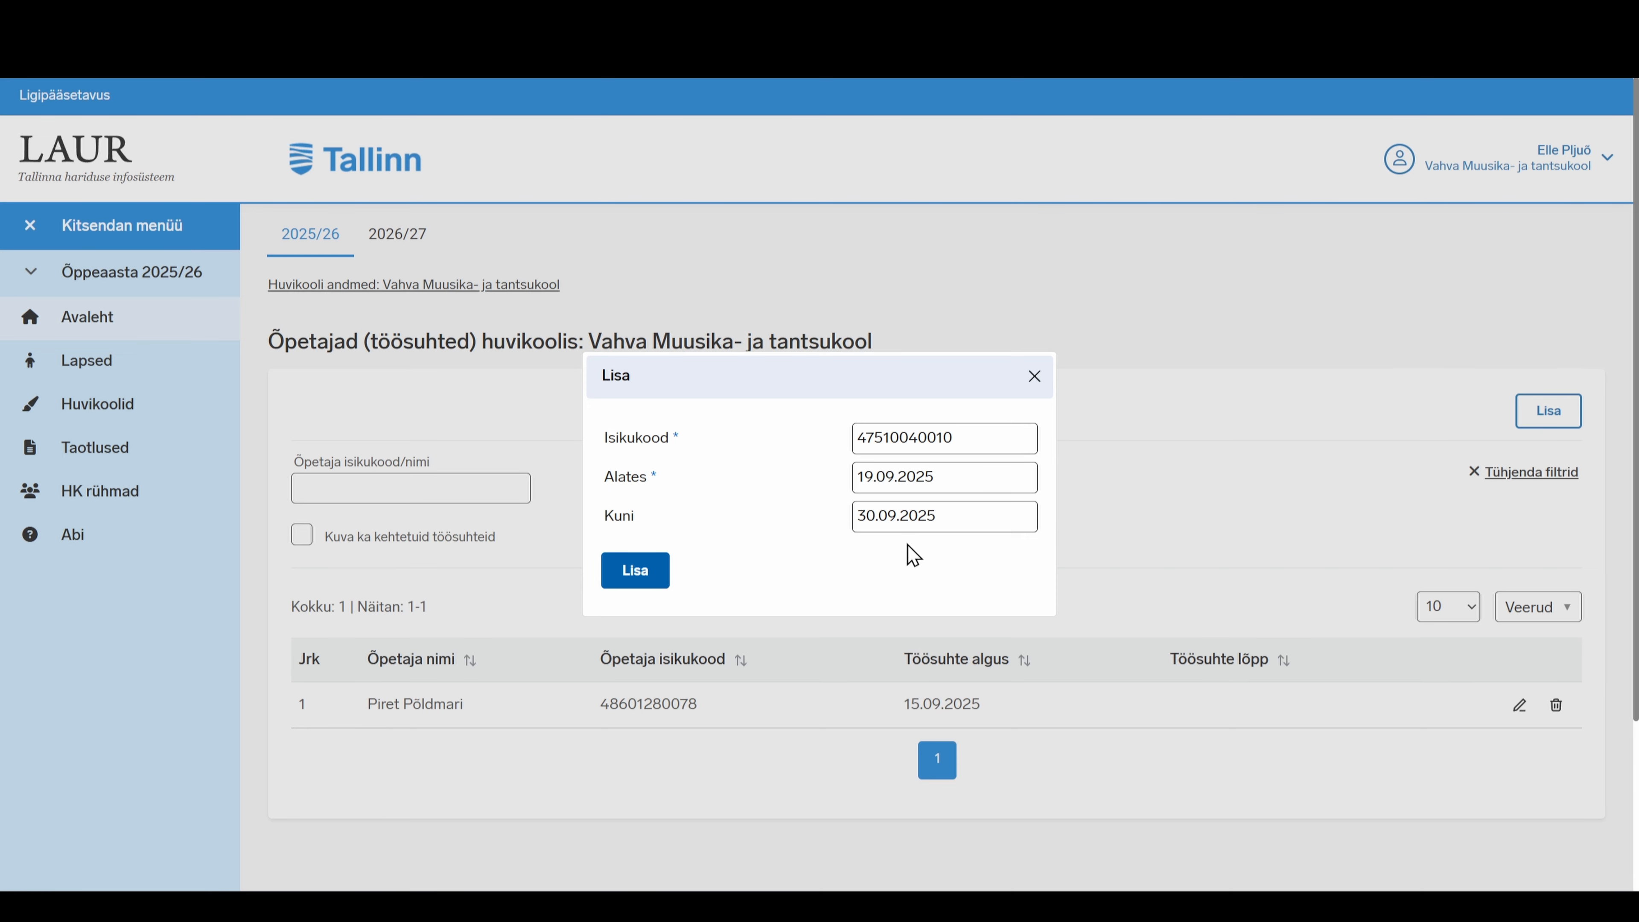
pyautogui.click(909, 523)
pyautogui.click(646, 569)
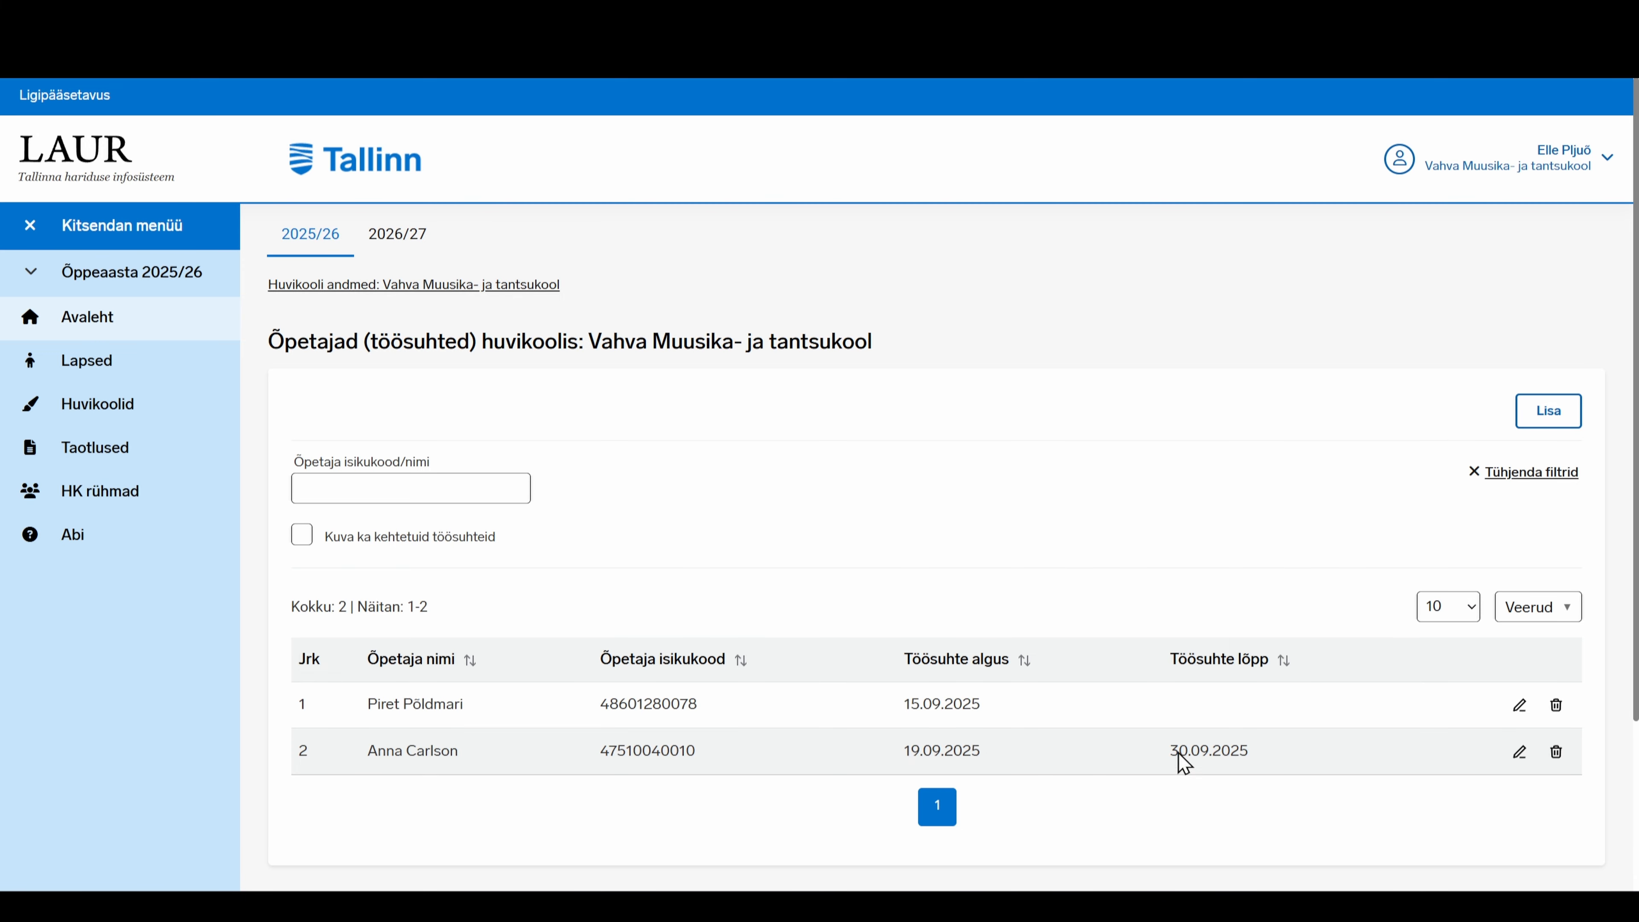
# Change row 2's Alates date to 22.09.2025 and save, then start deleting that record
pyautogui.click(1522, 753)
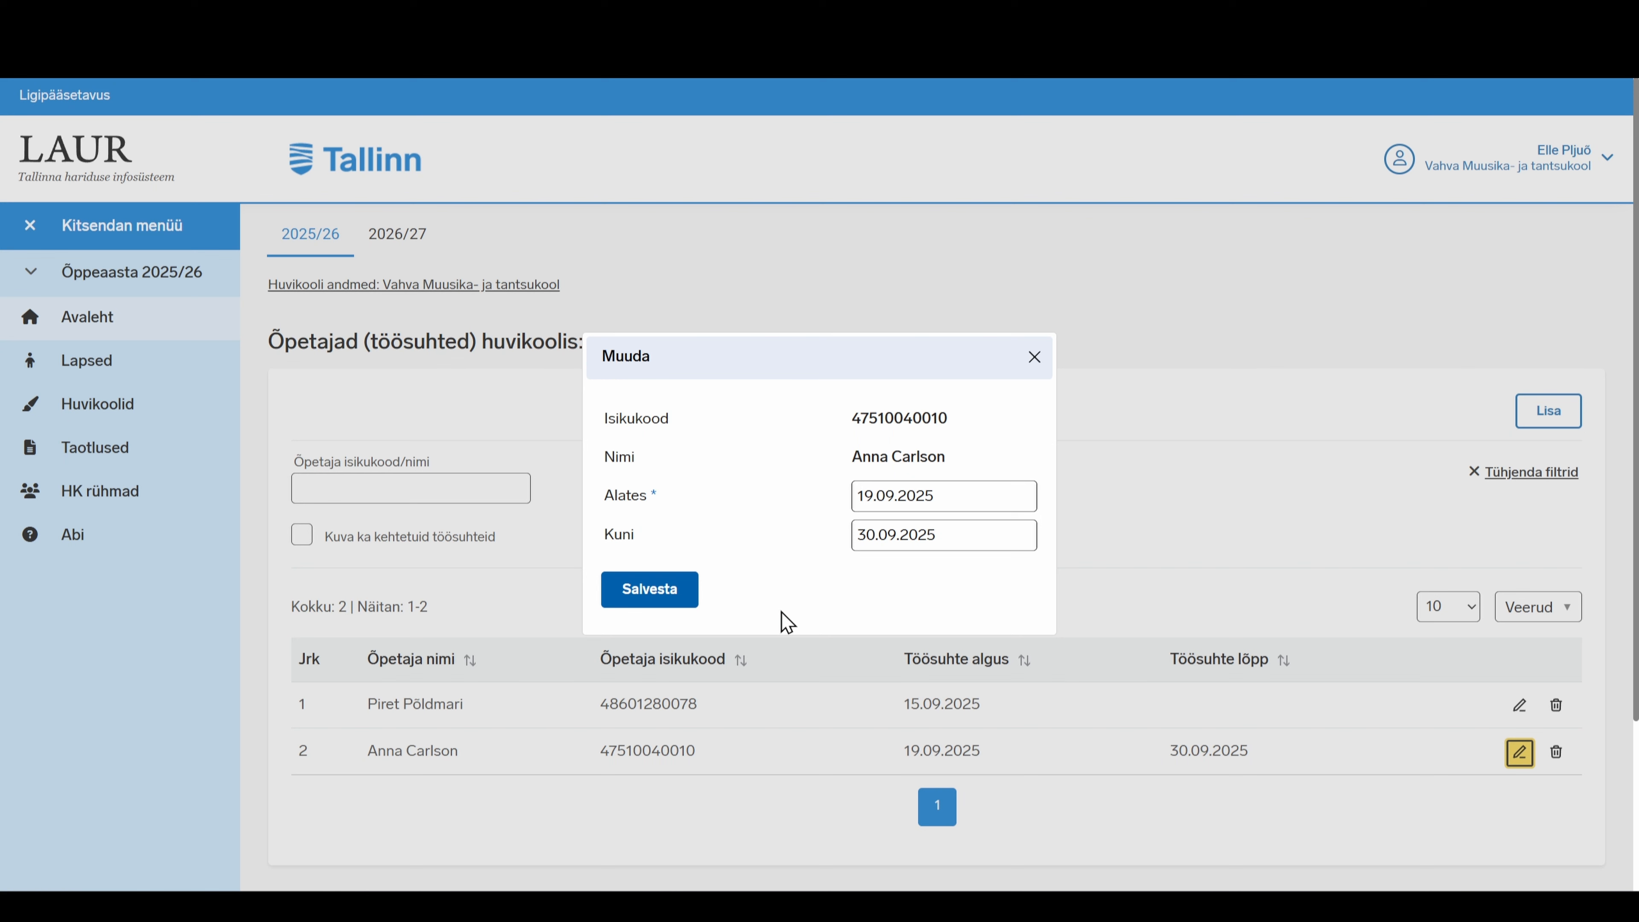
pyautogui.click(930, 502)
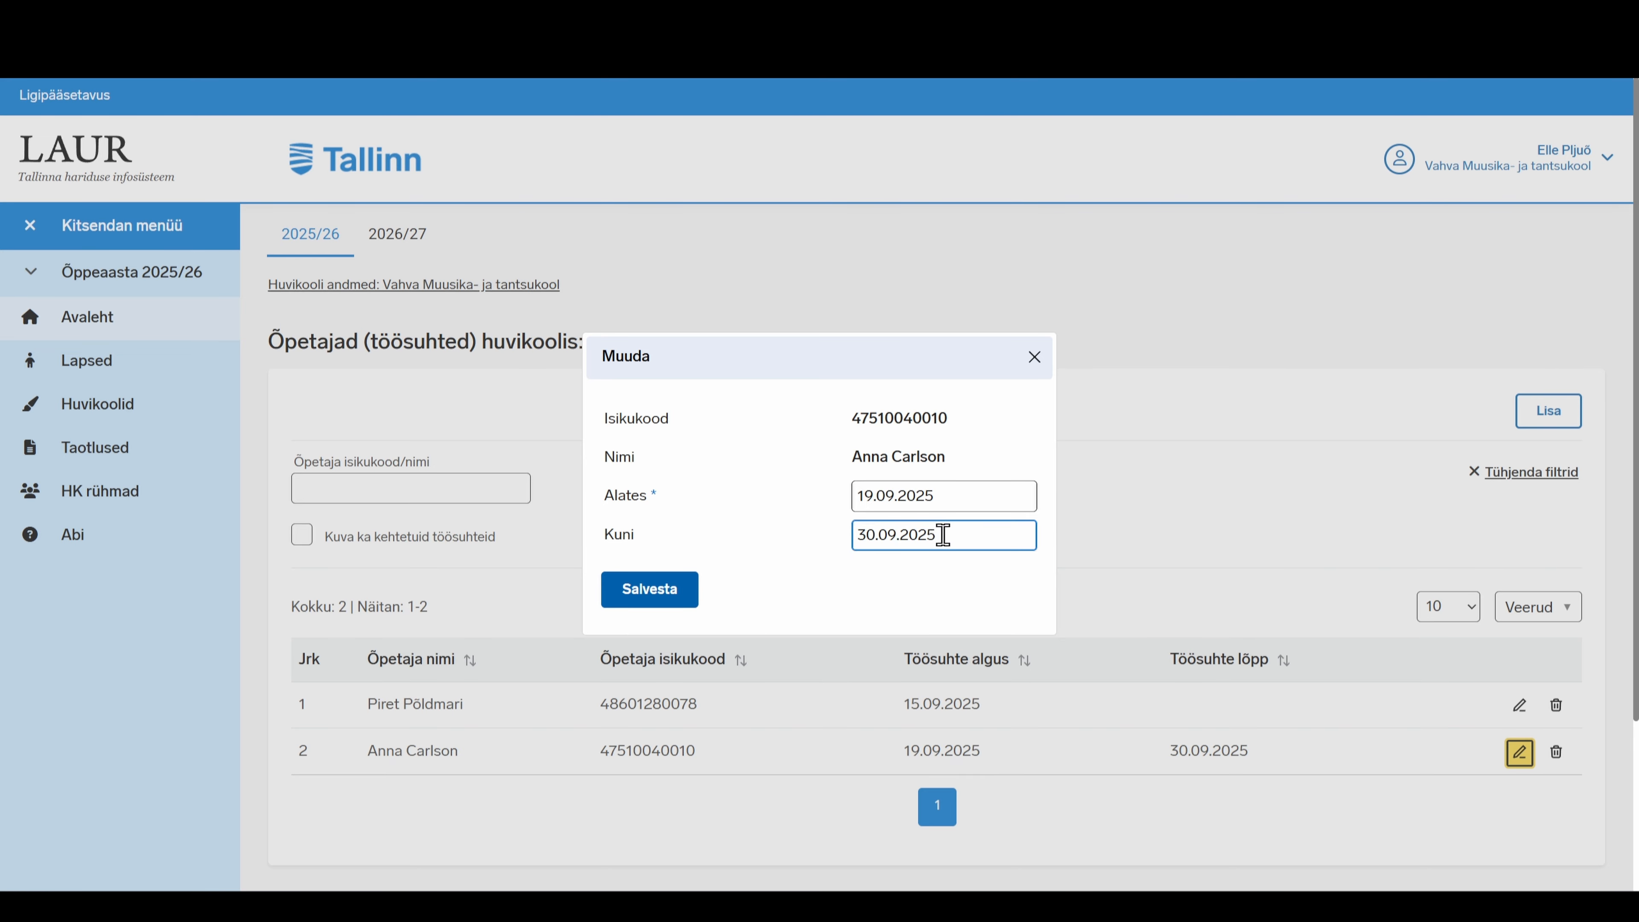
pyautogui.click(946, 495)
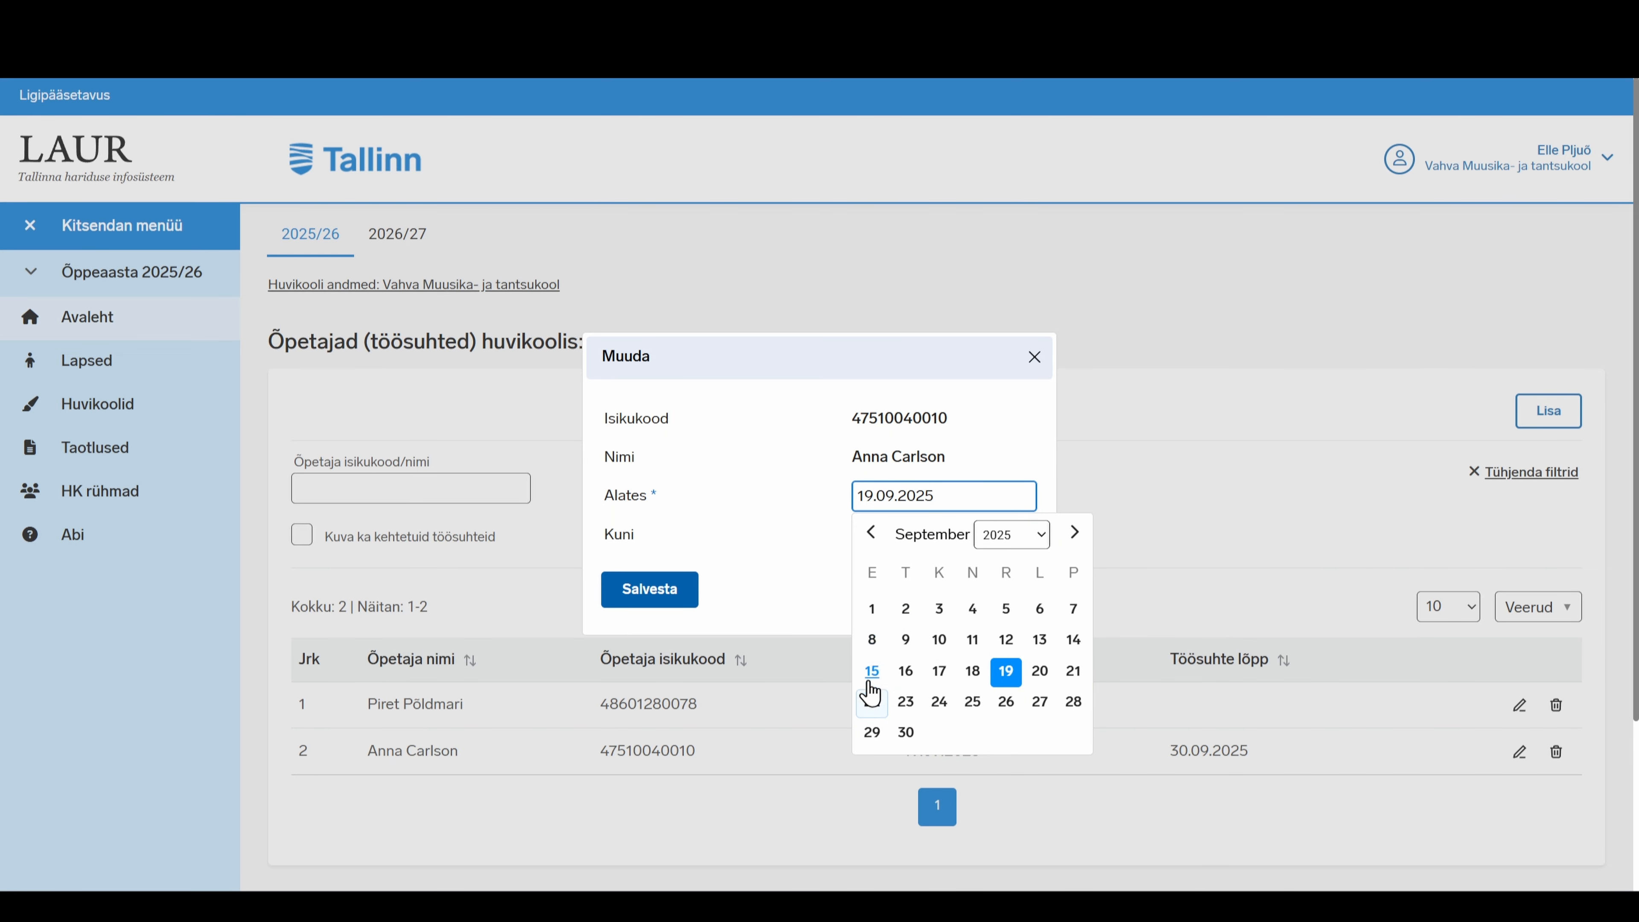
pyautogui.click(868, 707)
pyautogui.click(644, 604)
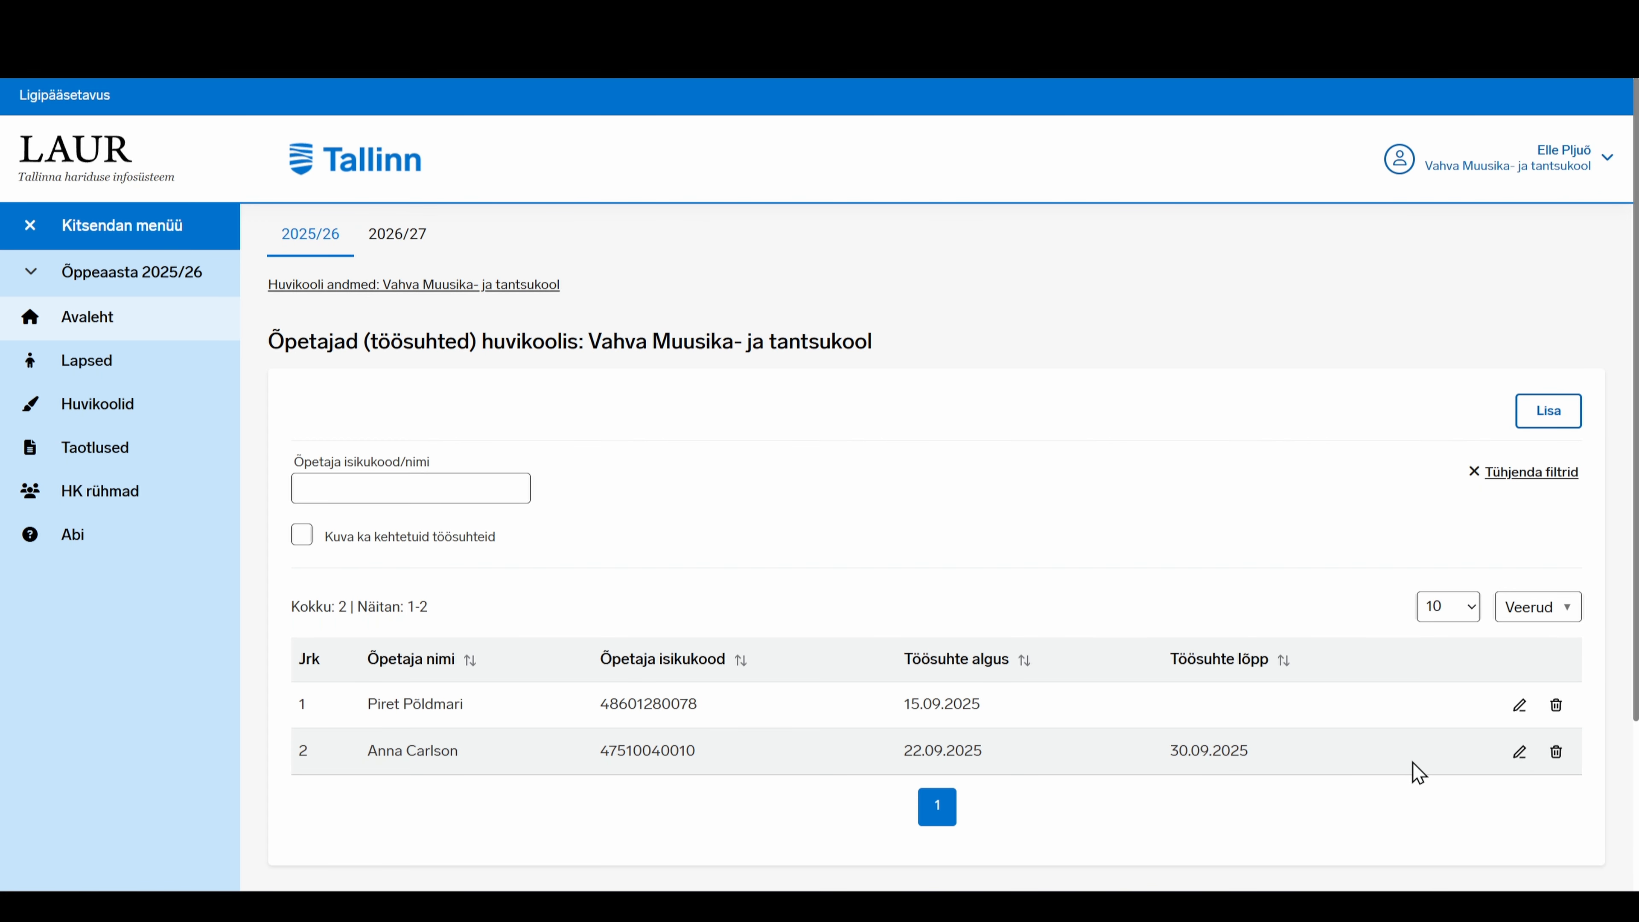
pyautogui.click(1557, 758)
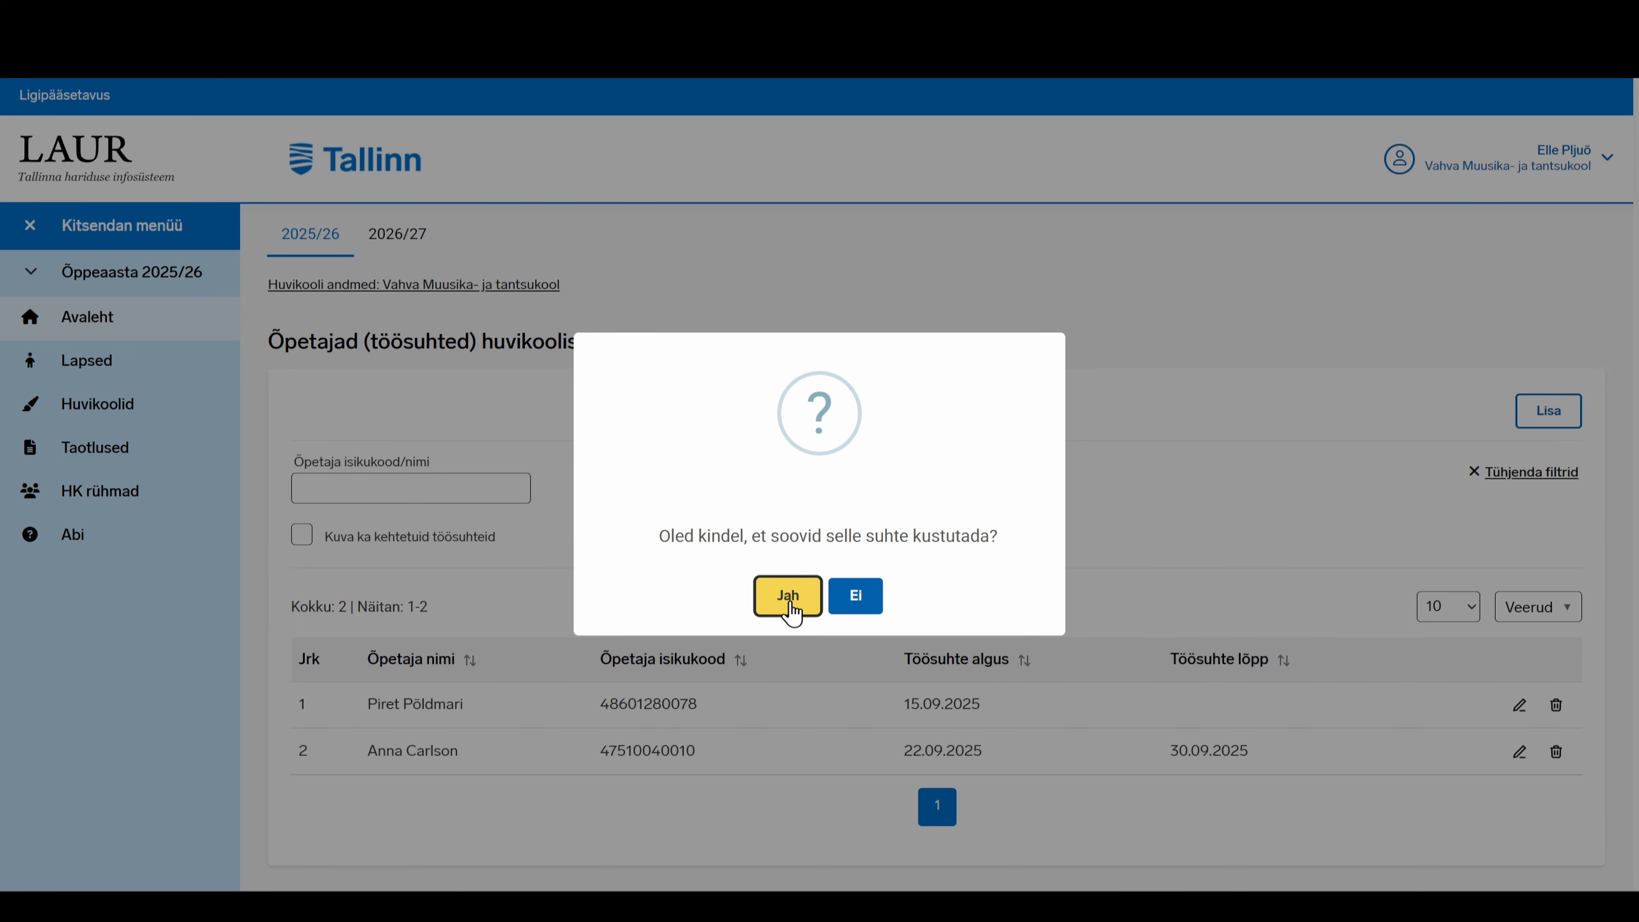
pyautogui.click(869, 595)
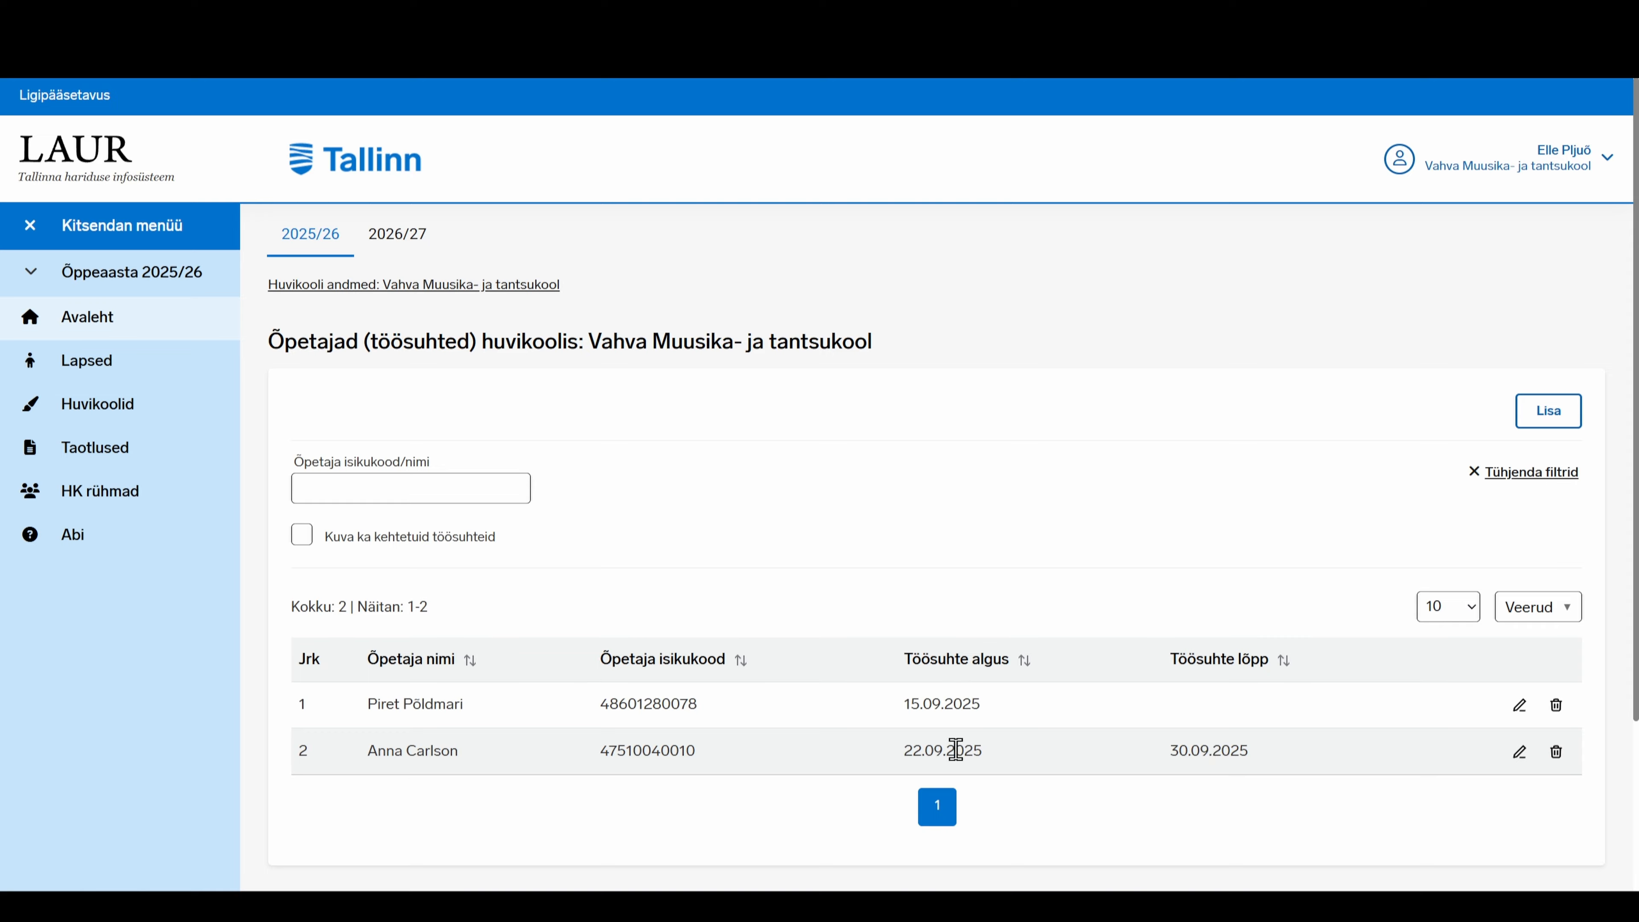
# Change row 2's Kuni date from 30.09.2025 to 23.09.2025 and save
pyautogui.click(1519, 753)
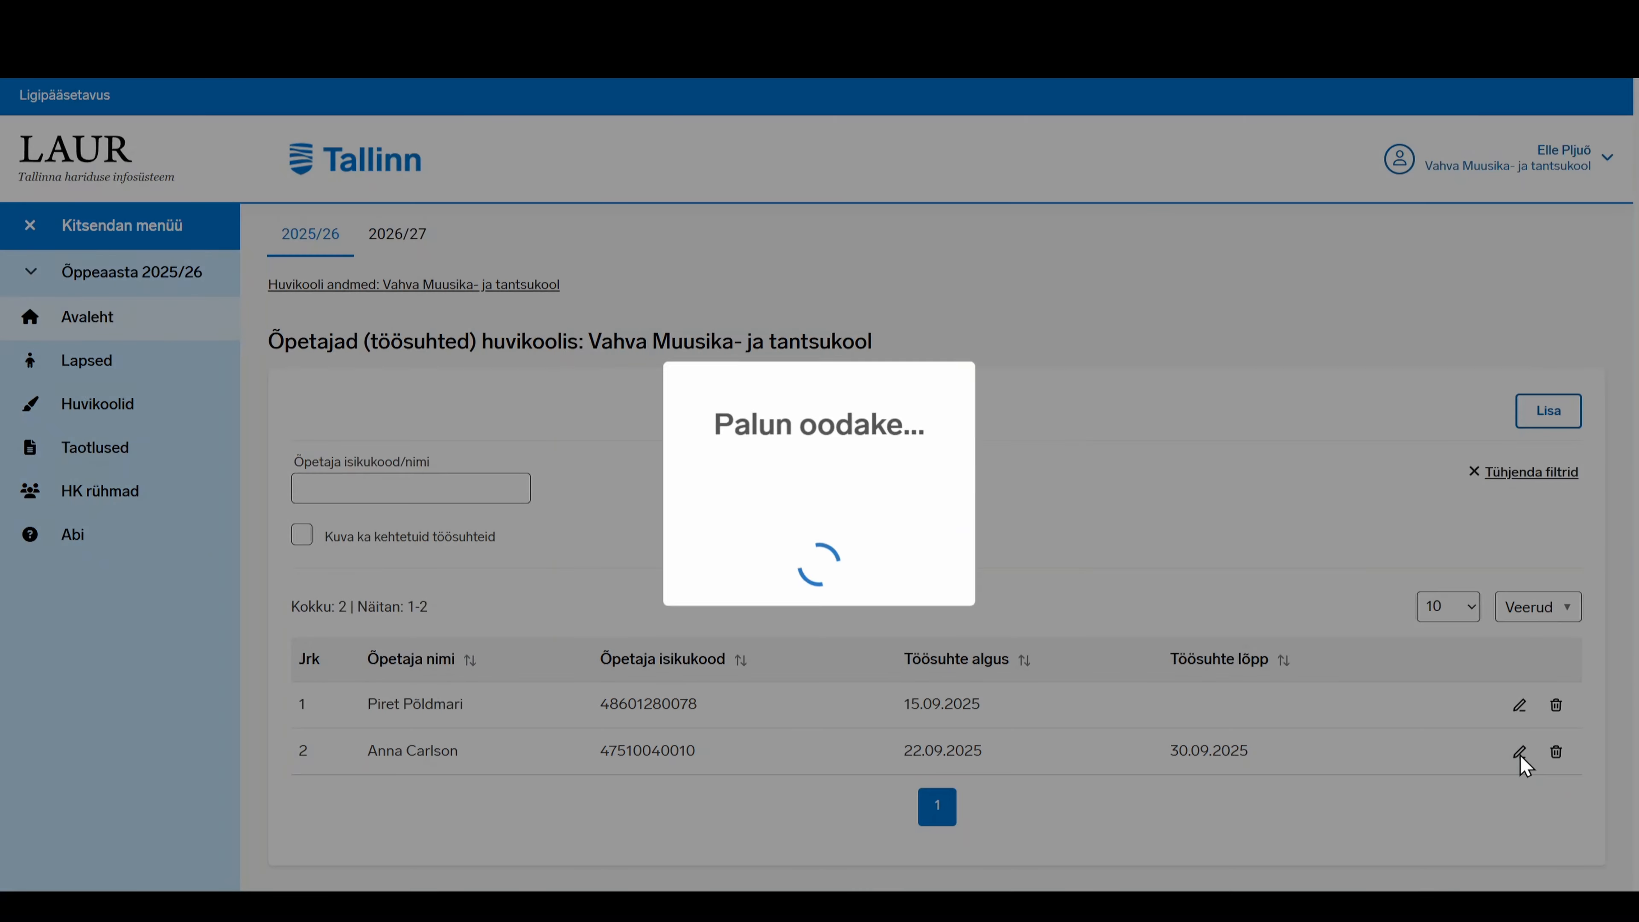
pyautogui.click(882, 538)
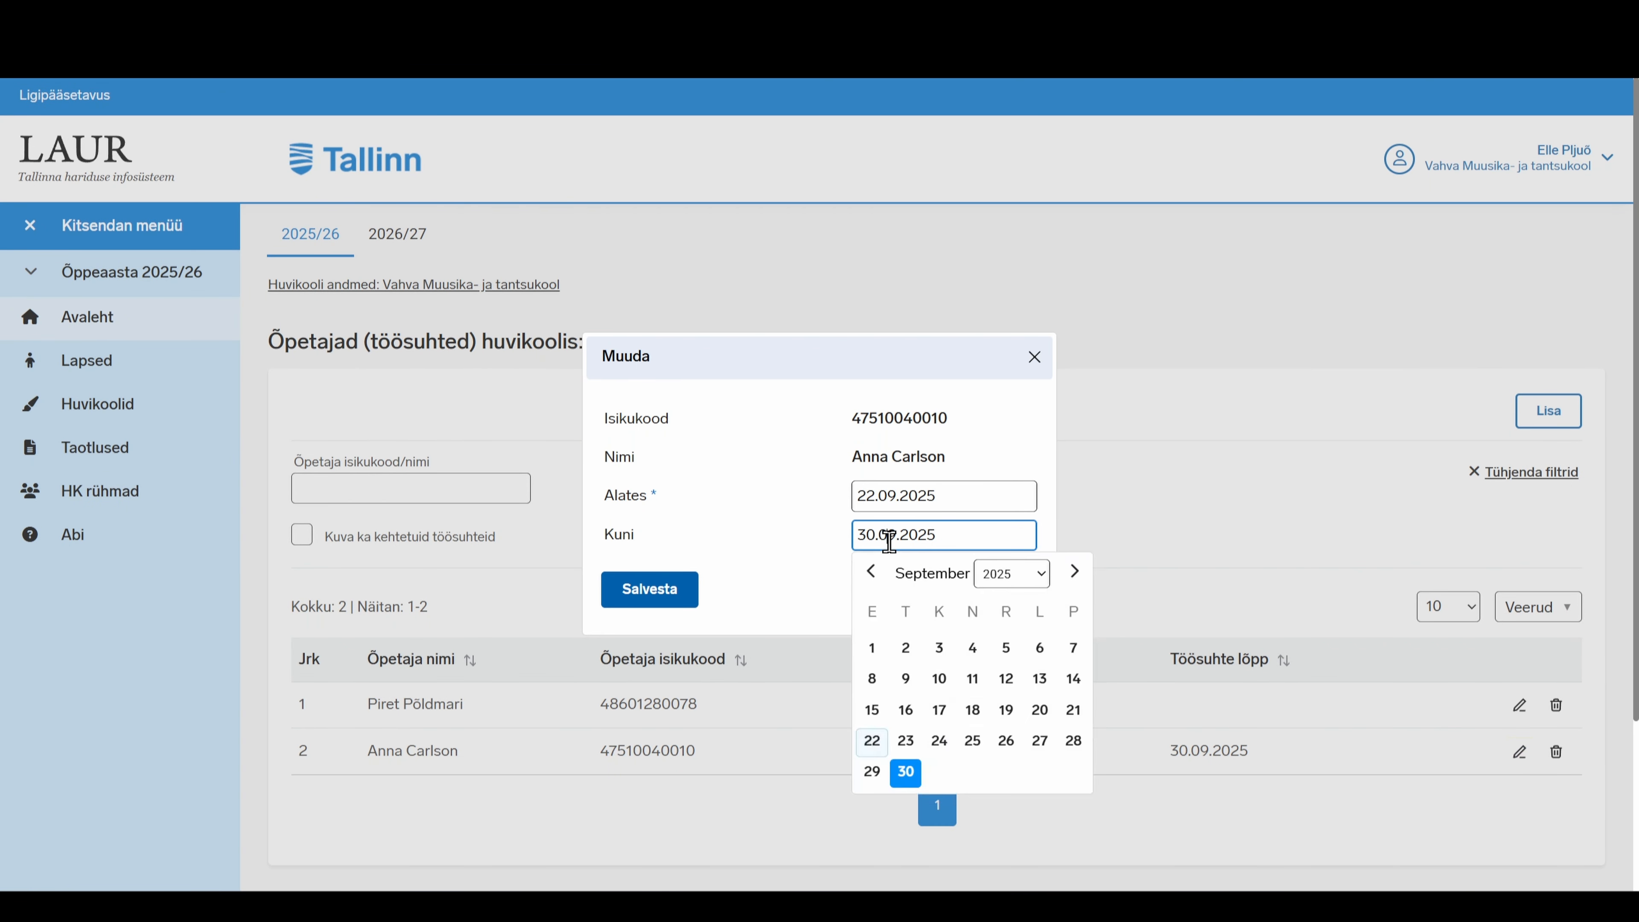
pyautogui.click(905, 741)
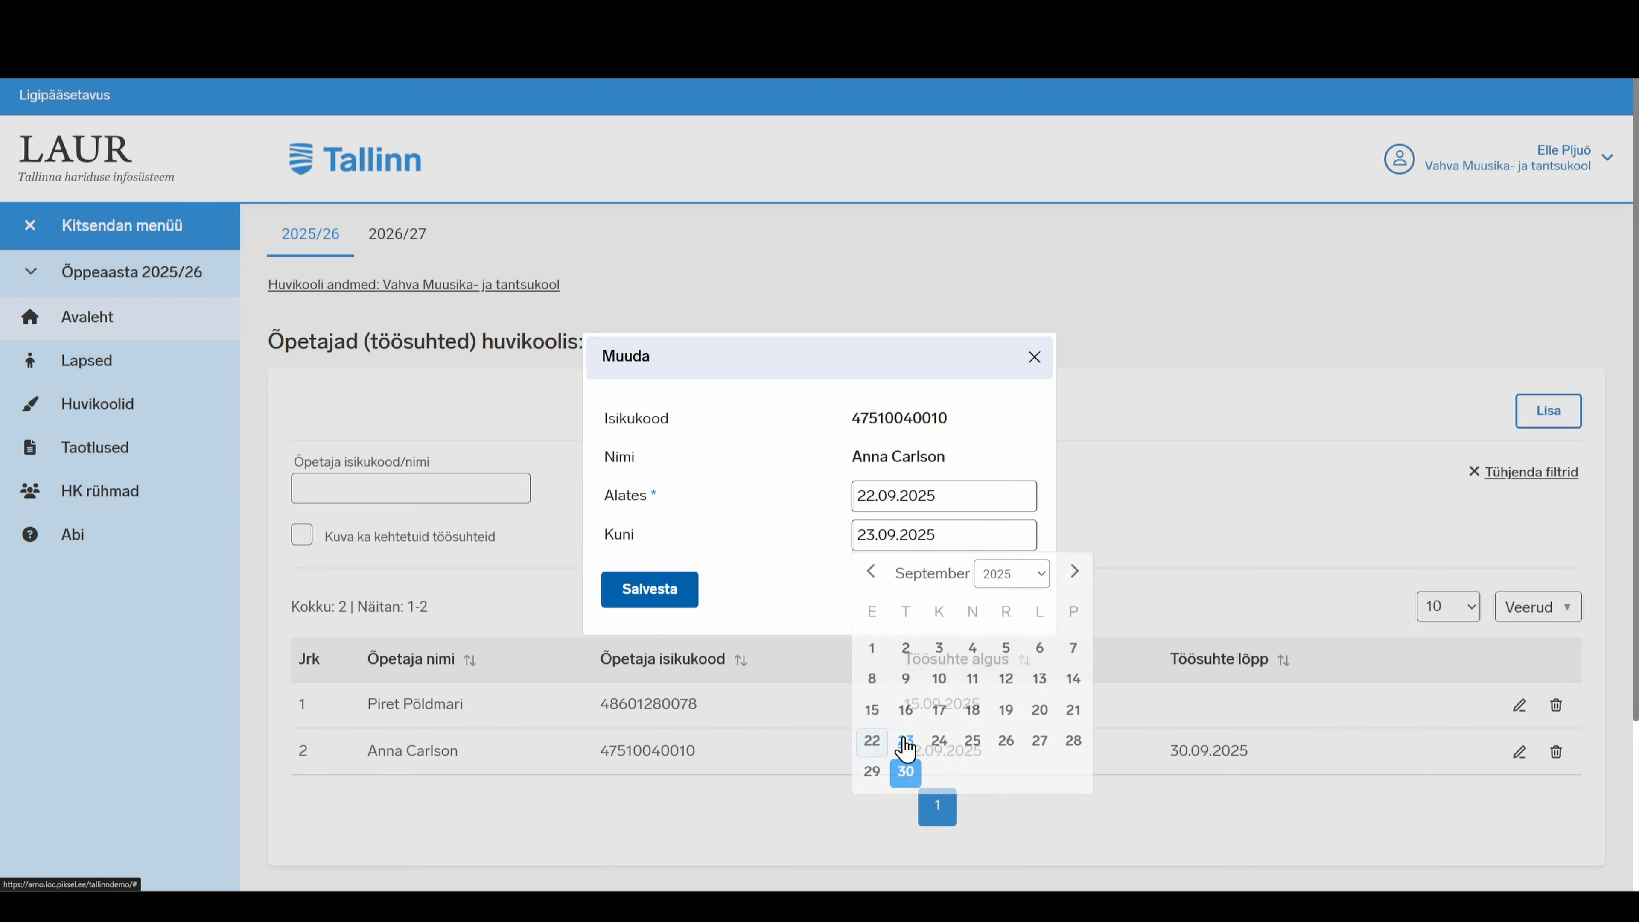
pyautogui.click(659, 596)
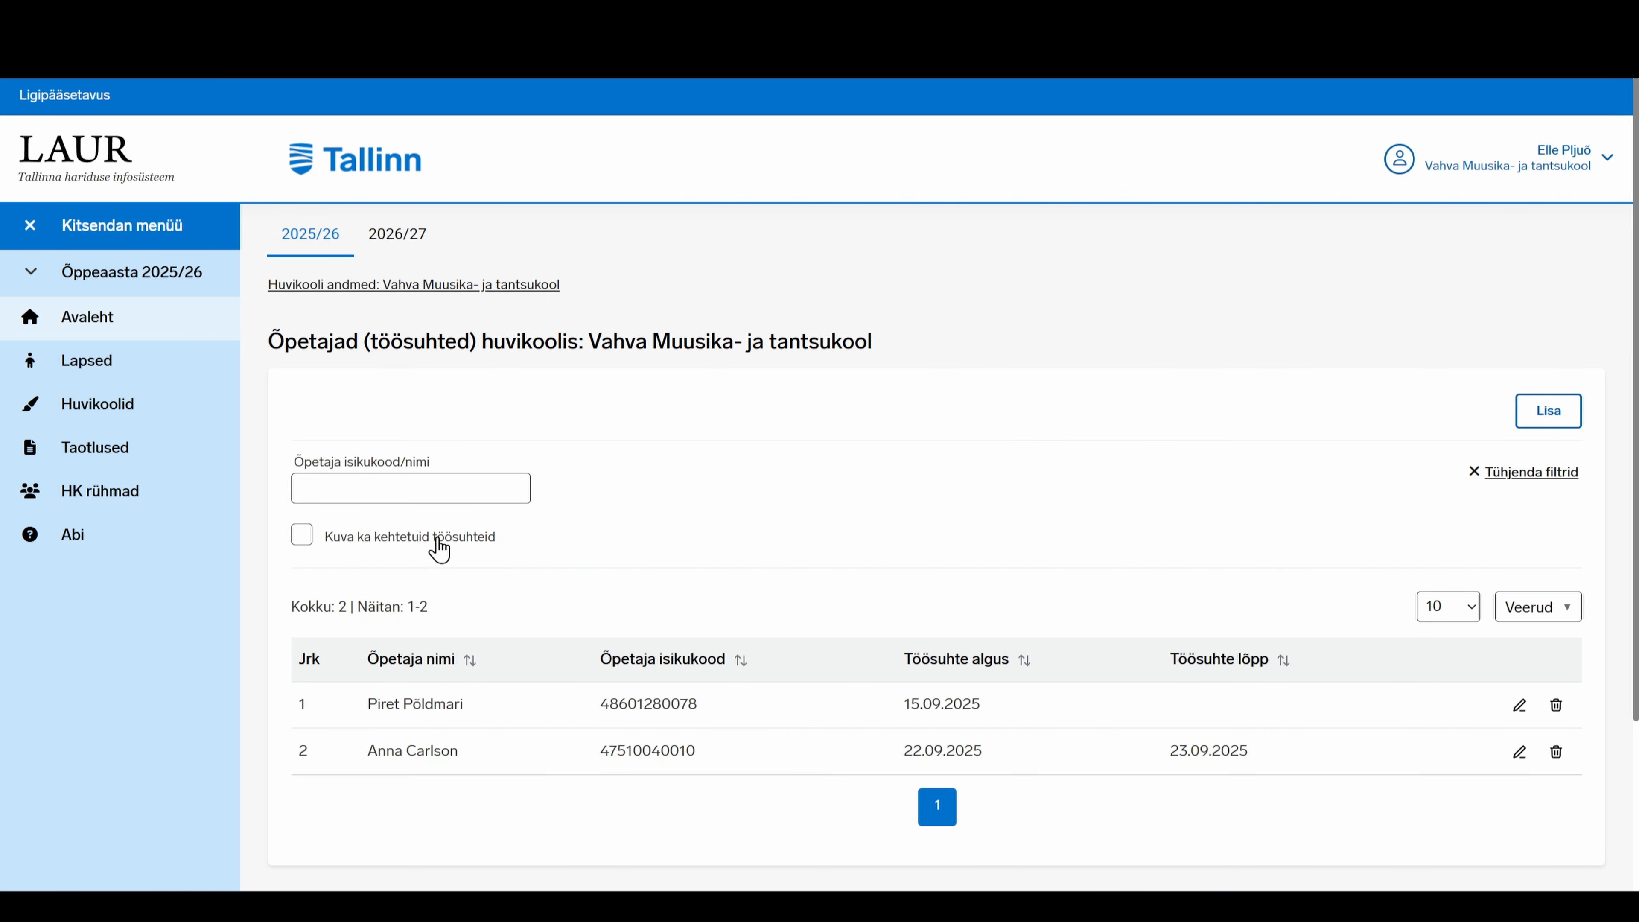
# Tick Kuva ka kehtetuid töösuhteid and filter Õpetaja isikukood/nimi by the teacher's ID code
pyautogui.click(308, 541)
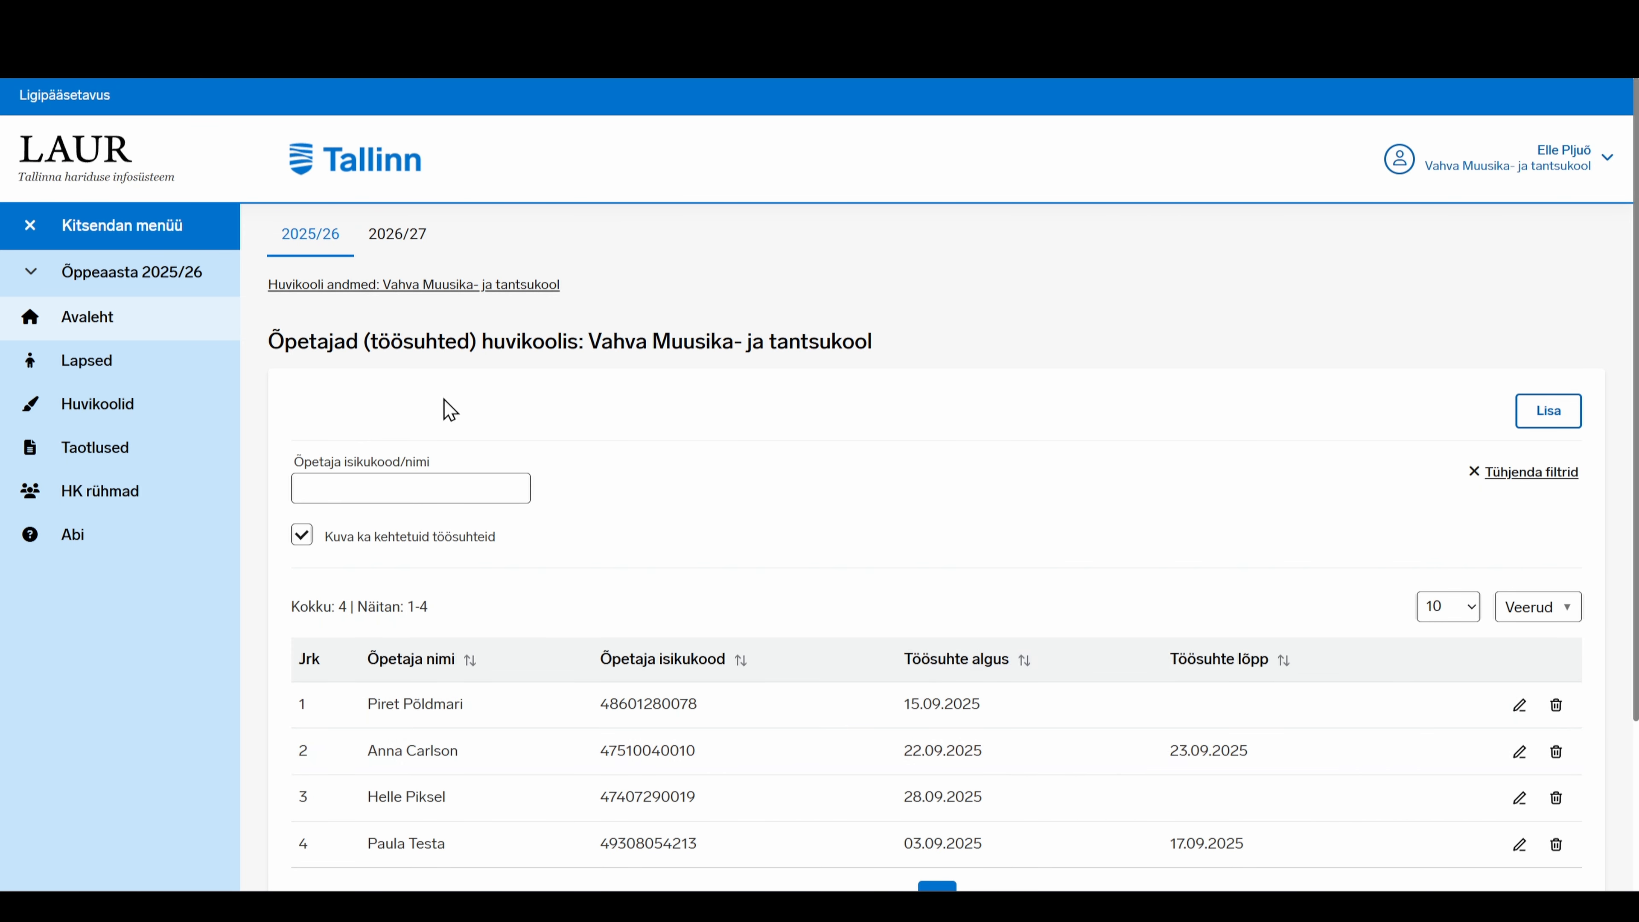
pyautogui.click(294, 488)
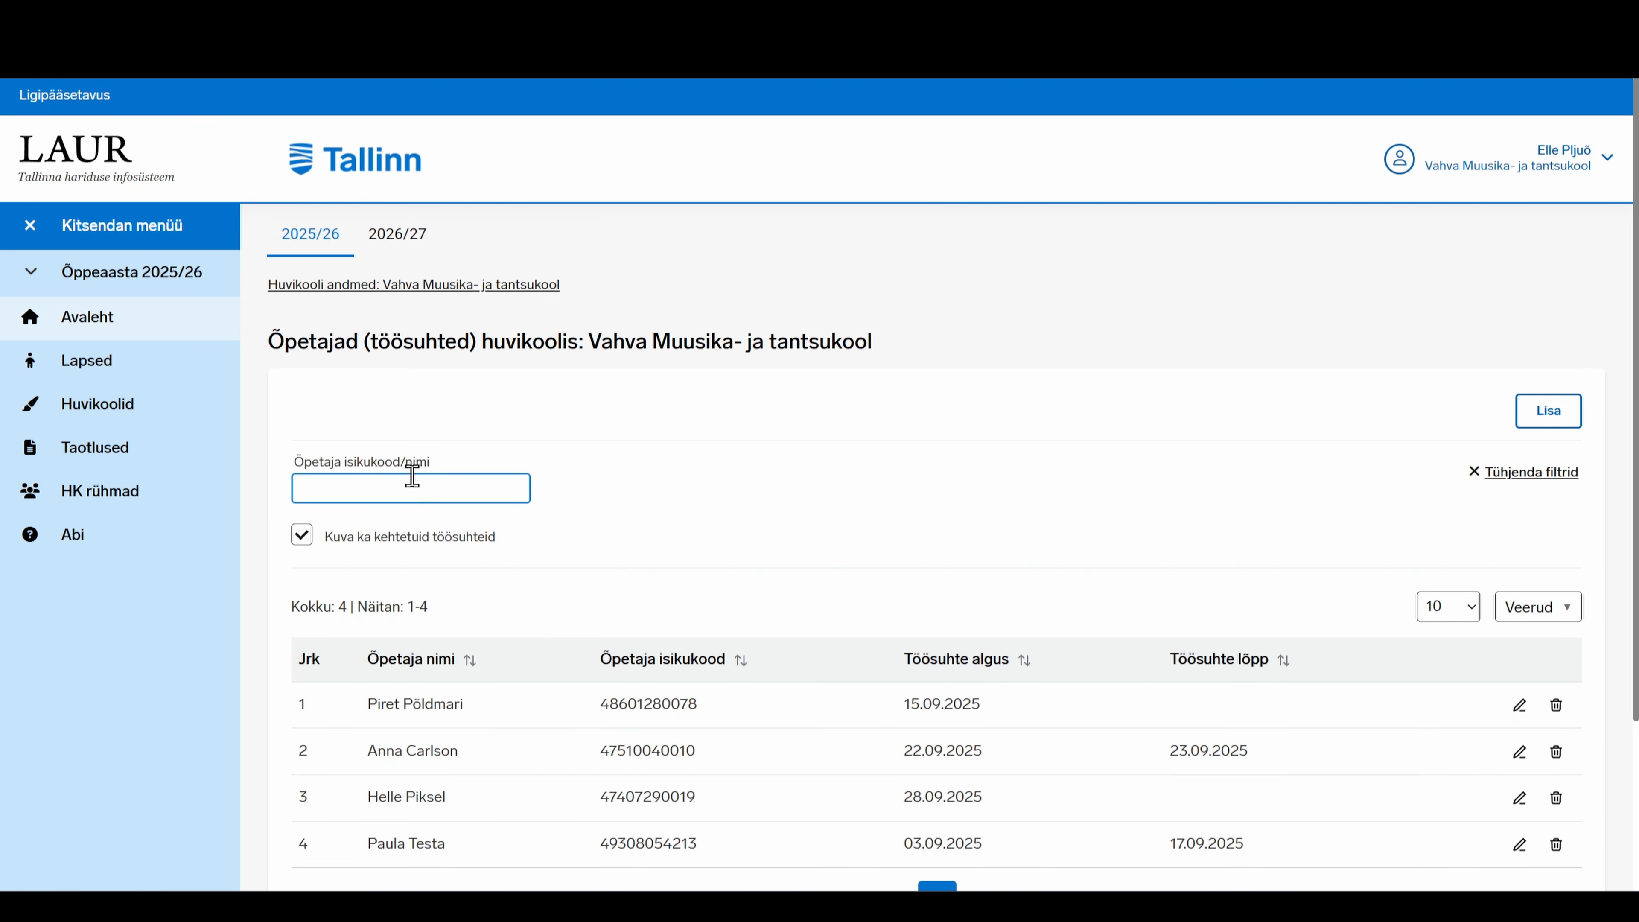
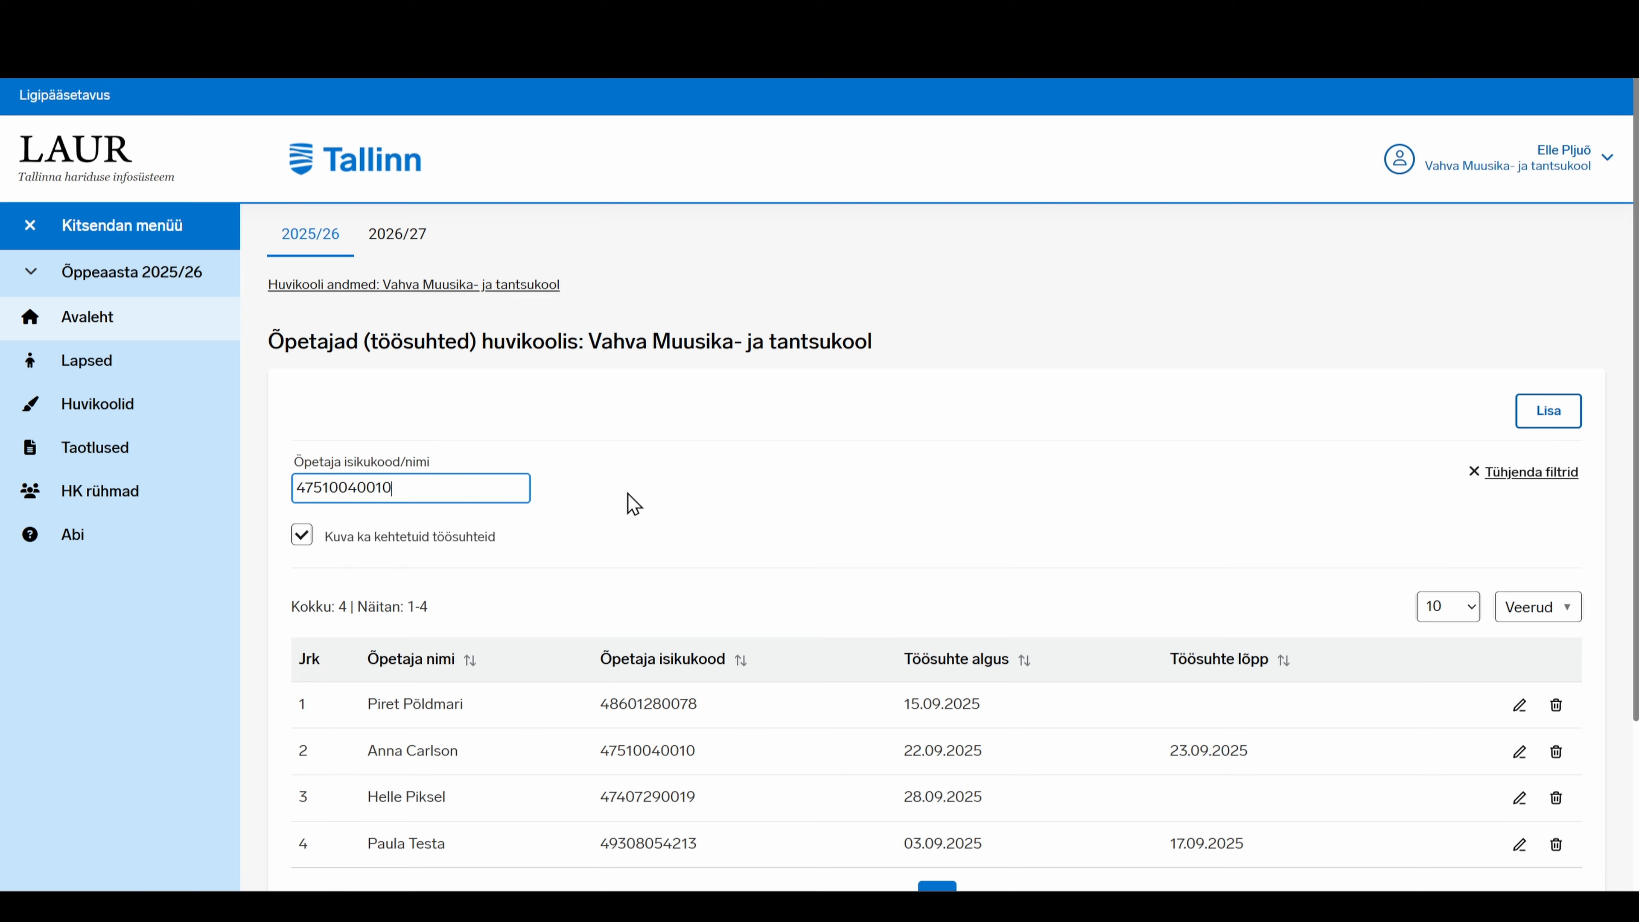